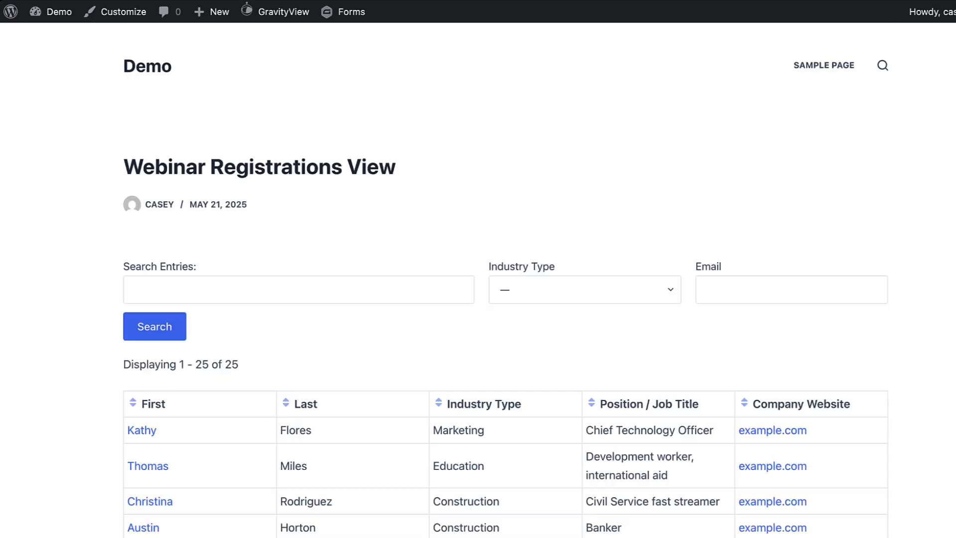
Step: Review the entries table of the Webinar Registrations View and open the first registrant's single entry page
scroll(578, 192, down, 4)
scroll(578, 195, down, 2)
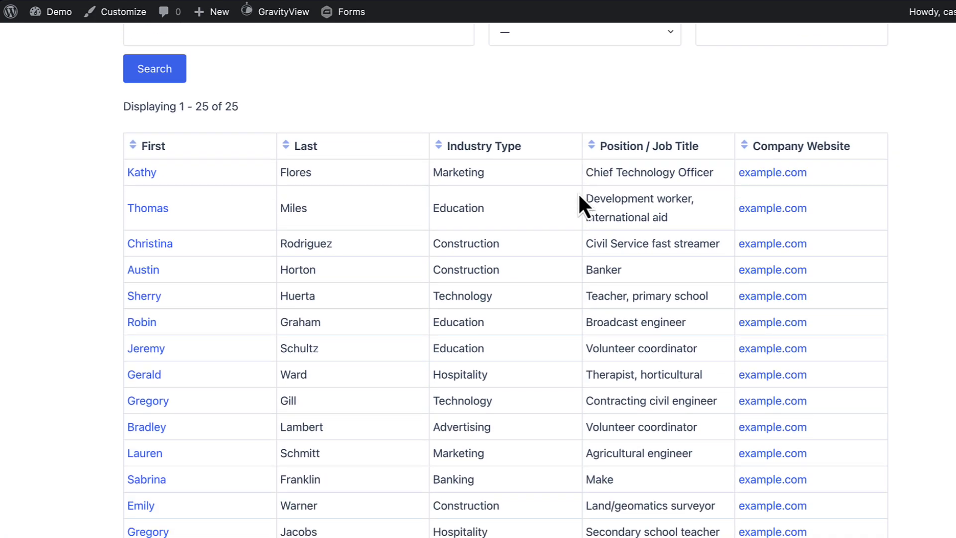
scroll(580, 207, up, 5)
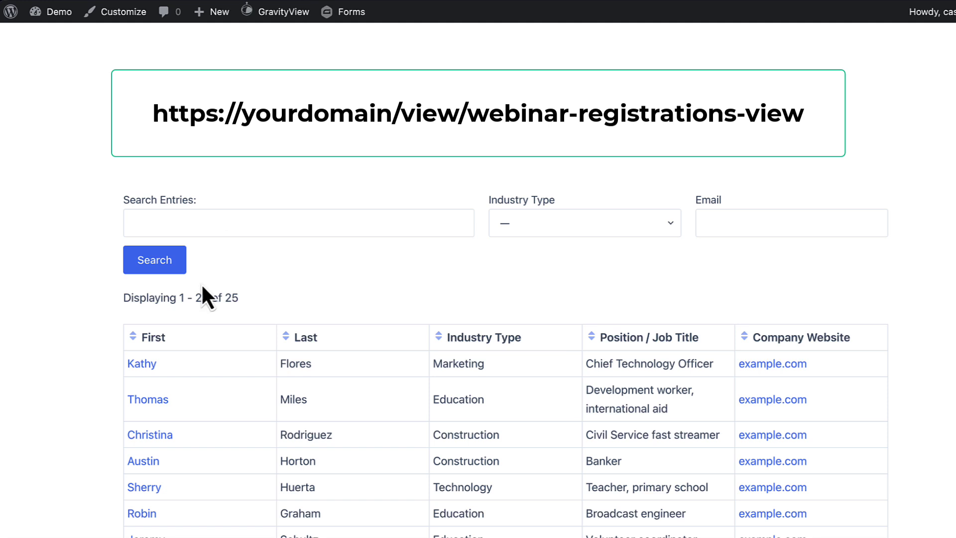
click(143, 366)
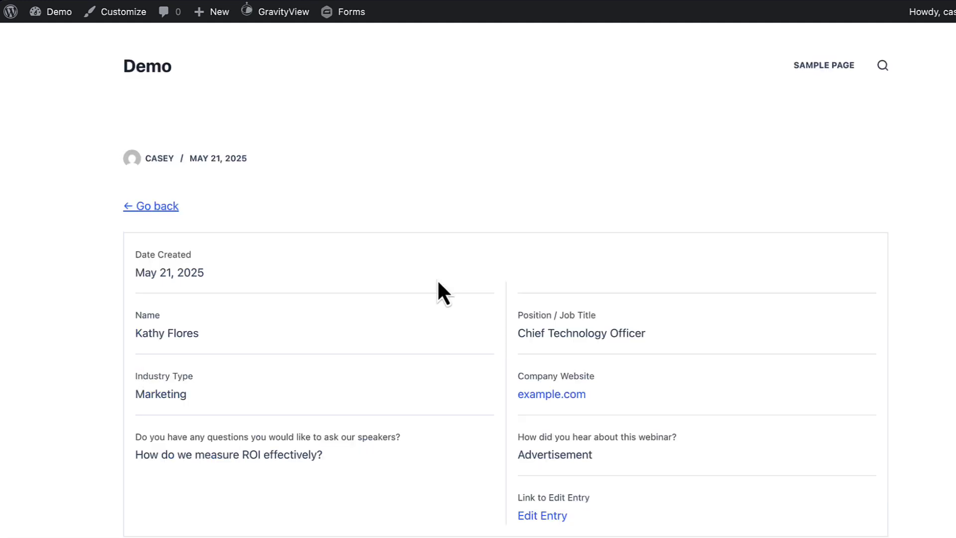
scroll(438, 282, down, 1)
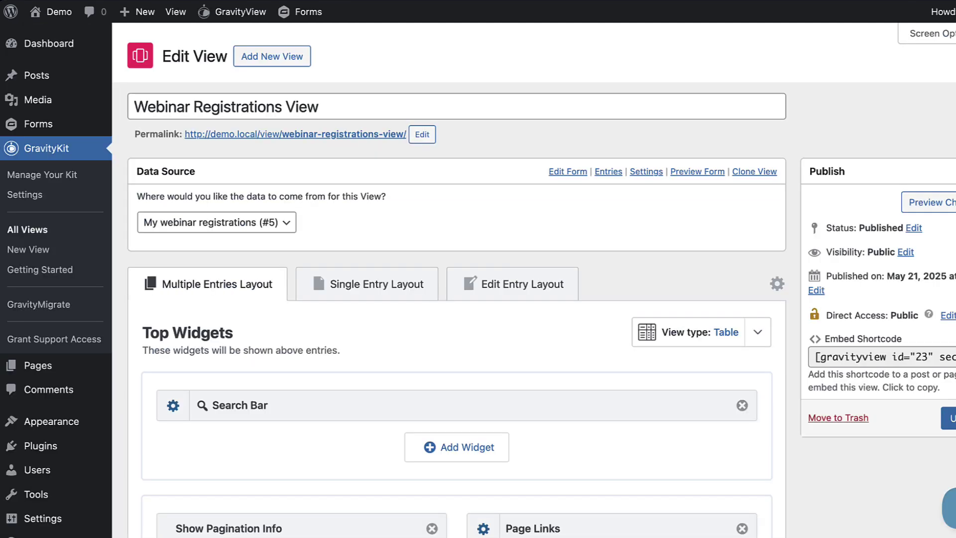
Step: Open the GravityView permalink settings from the GravityKit settings and set the View Slug to "directory"
click(33, 199)
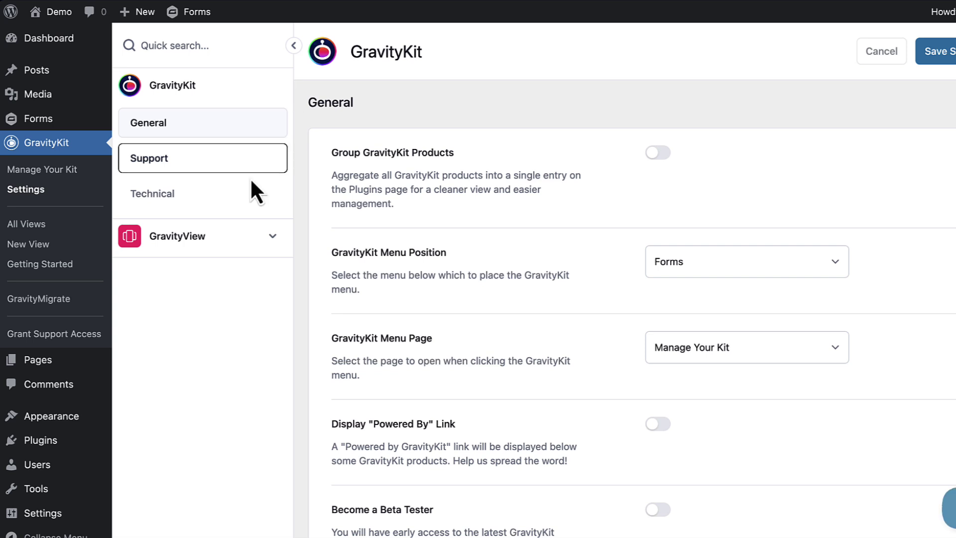
click(214, 238)
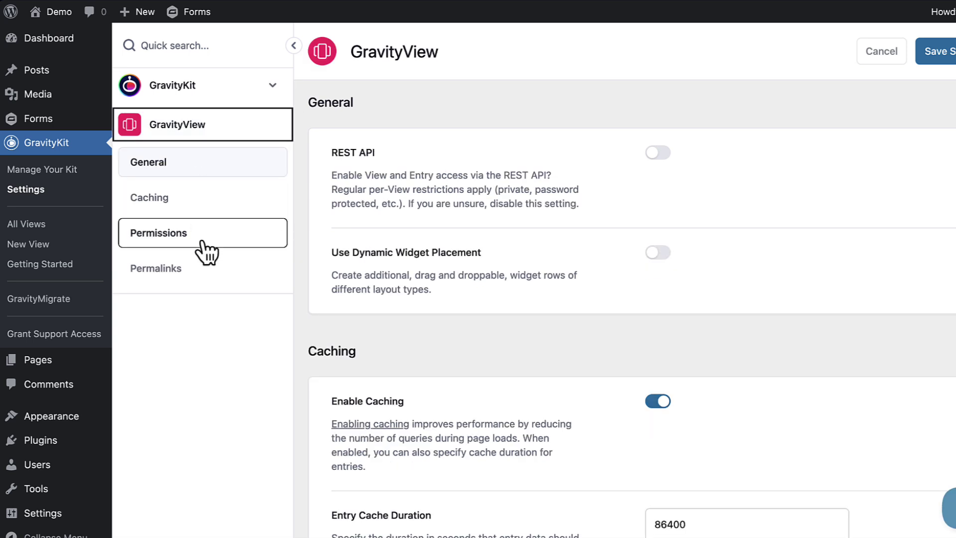
click(220, 276)
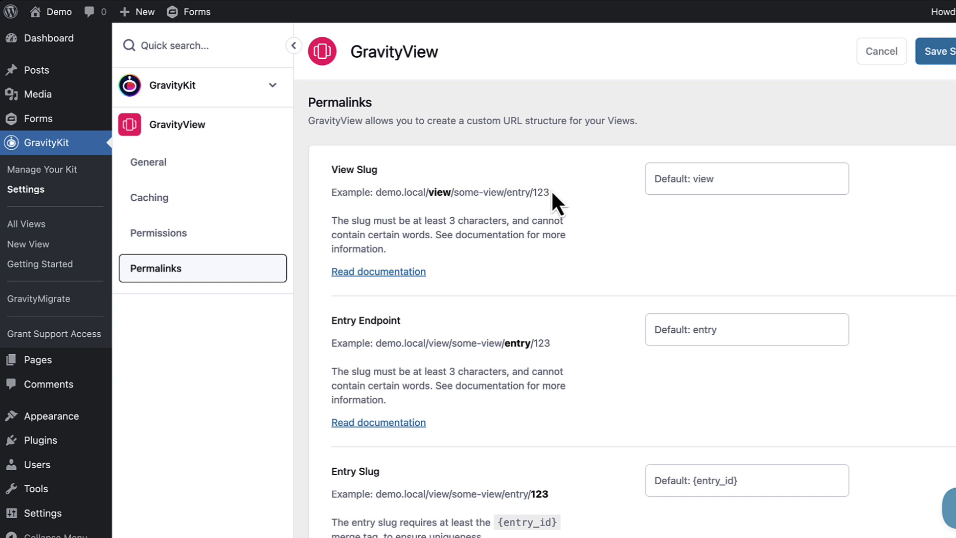
scroll(552, 193, down, 1)
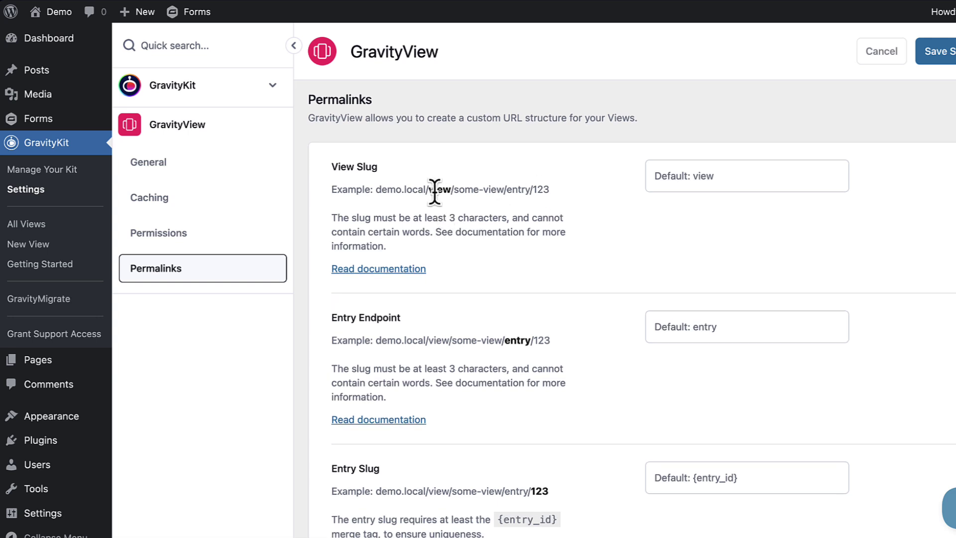
click(667, 182)
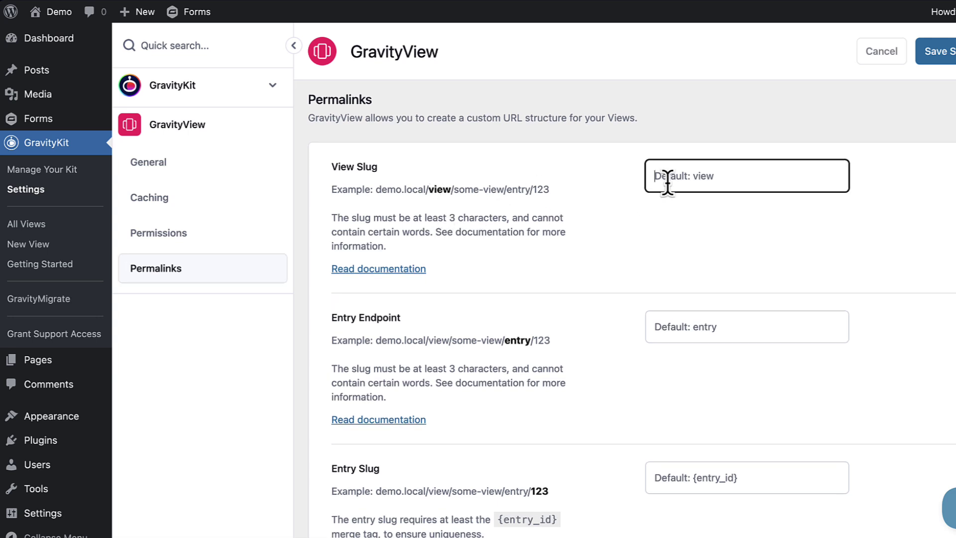
text(directory)
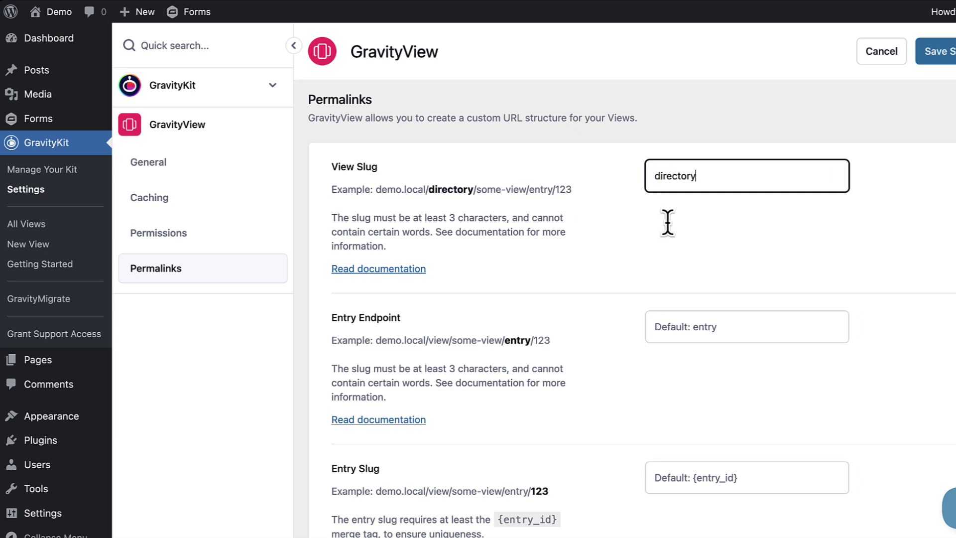
Step: Set the Entry Endpoint permalink to "listing"
scroll(669, 273, down, 2)
scroll(516, 299, down, 2)
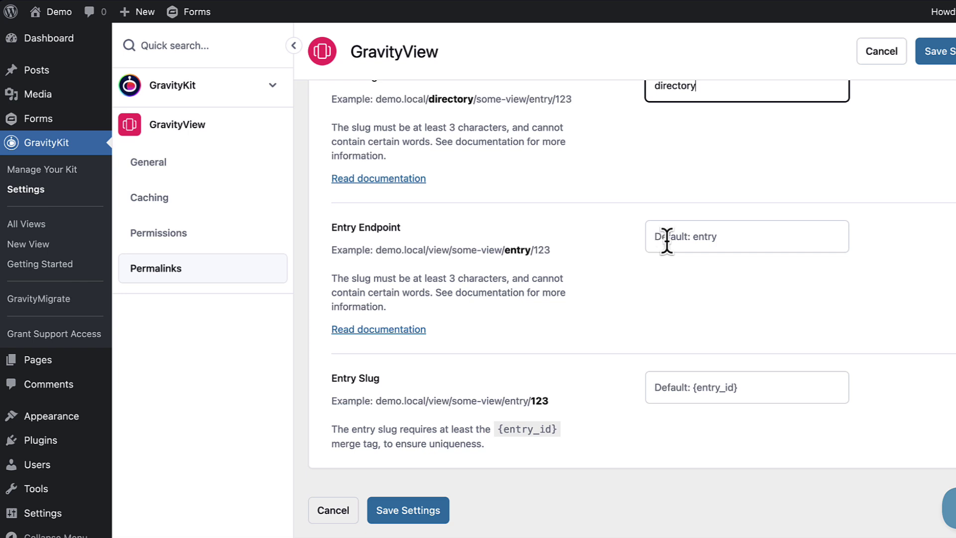
click(667, 239)
text(listing)
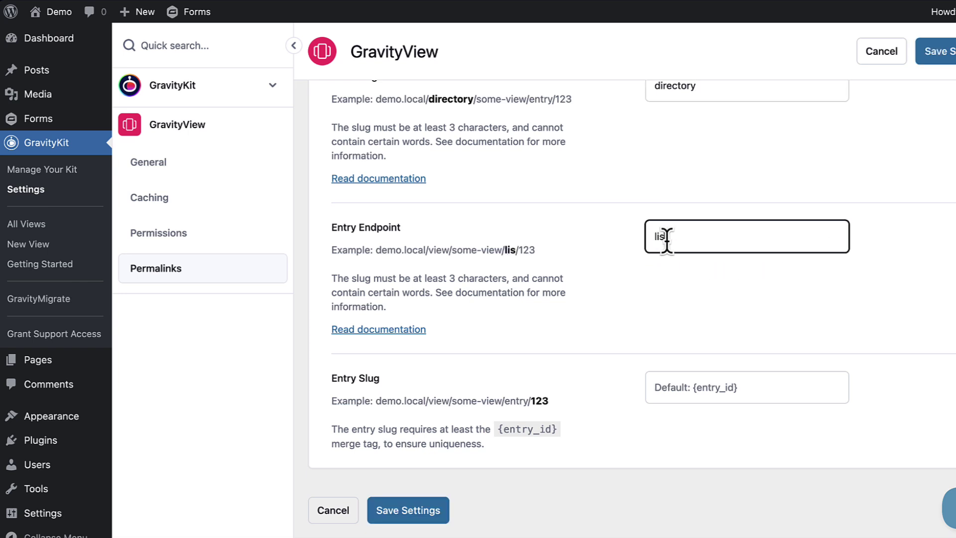
Step: Set the Entry Slug to the {entry_id} merge tag prefixed with "company-"
scroll(613, 259, down, 1)
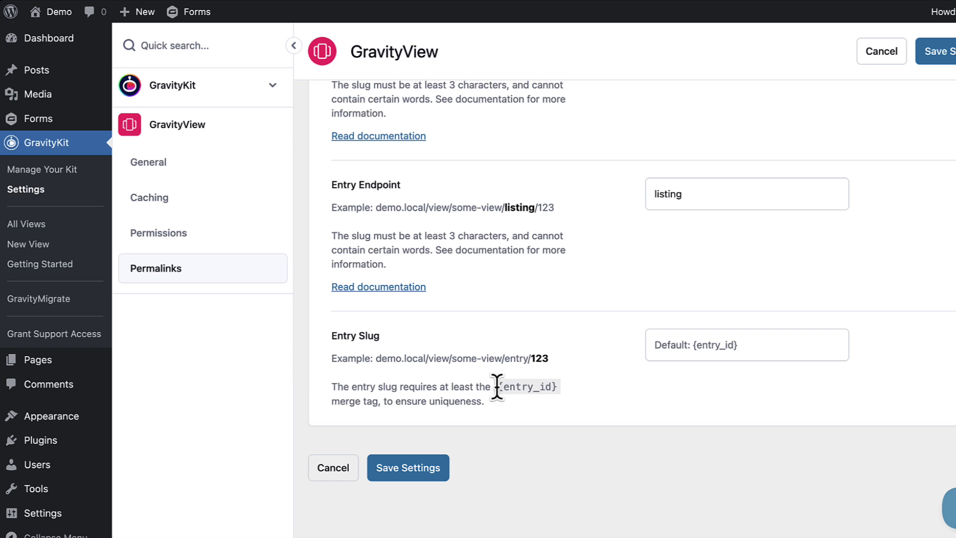
drag(496, 386, 557, 392)
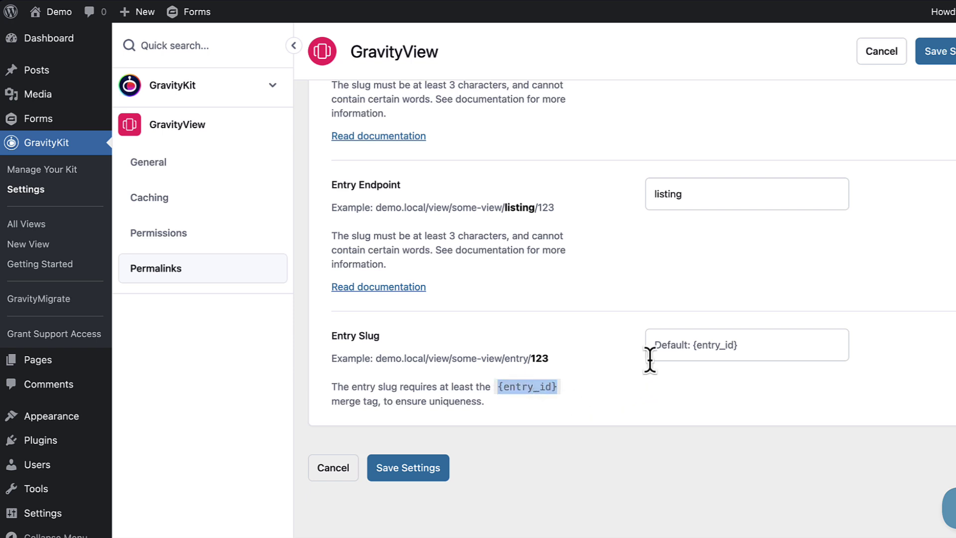
click(674, 346)
text({entry_id})
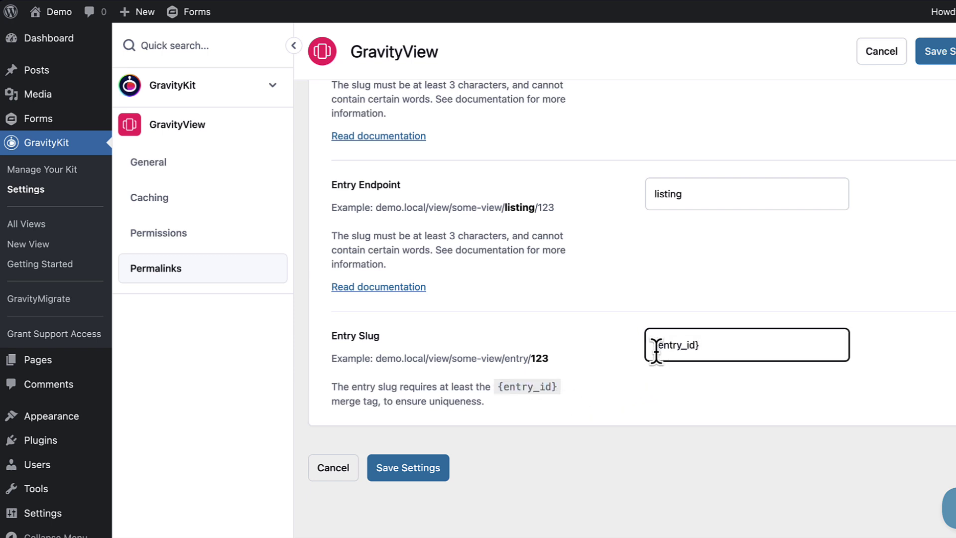
click(655, 344)
text(company-)
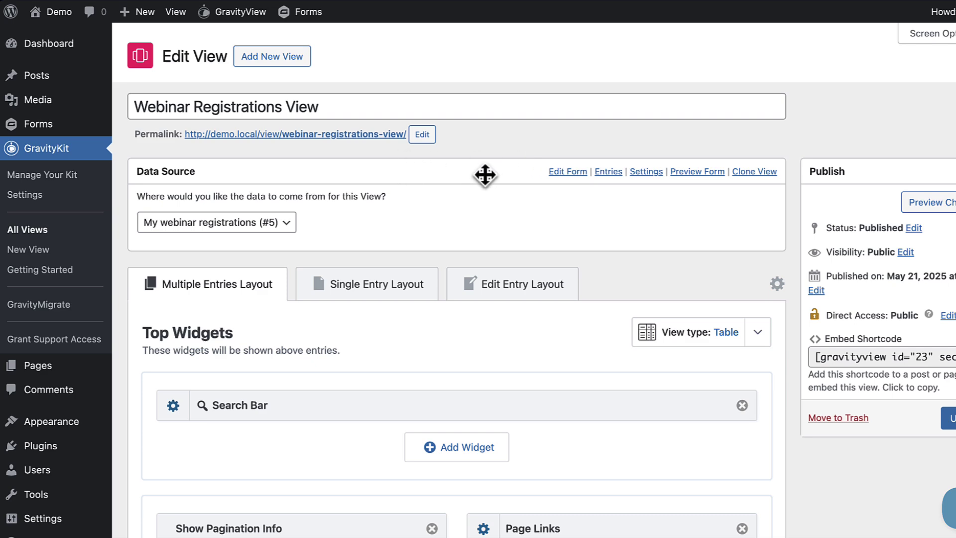
Step: Enable Prevent Direct Access in the Webinar Registrations View's permissions and update the View
scroll(489, 178, down, 6)
scroll(489, 177, down, 15)
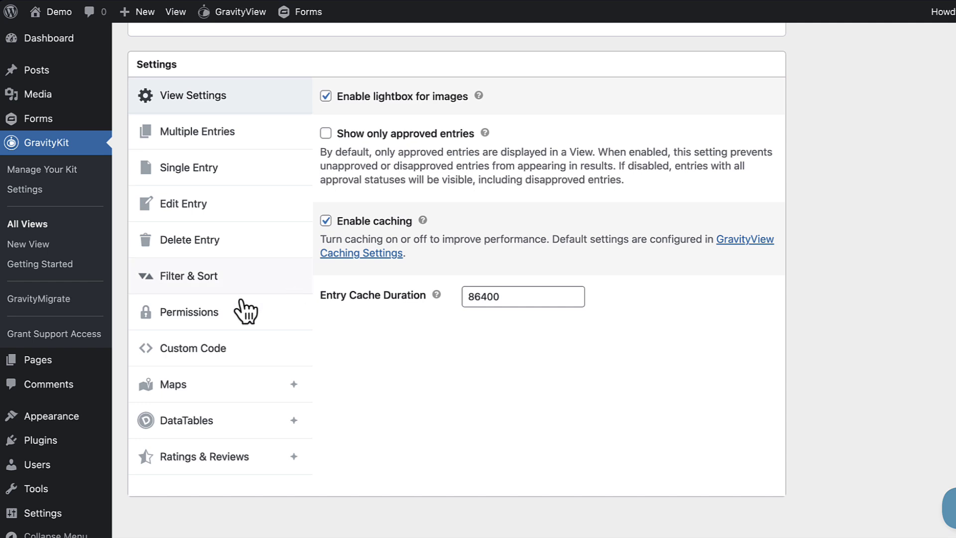
click(231, 321)
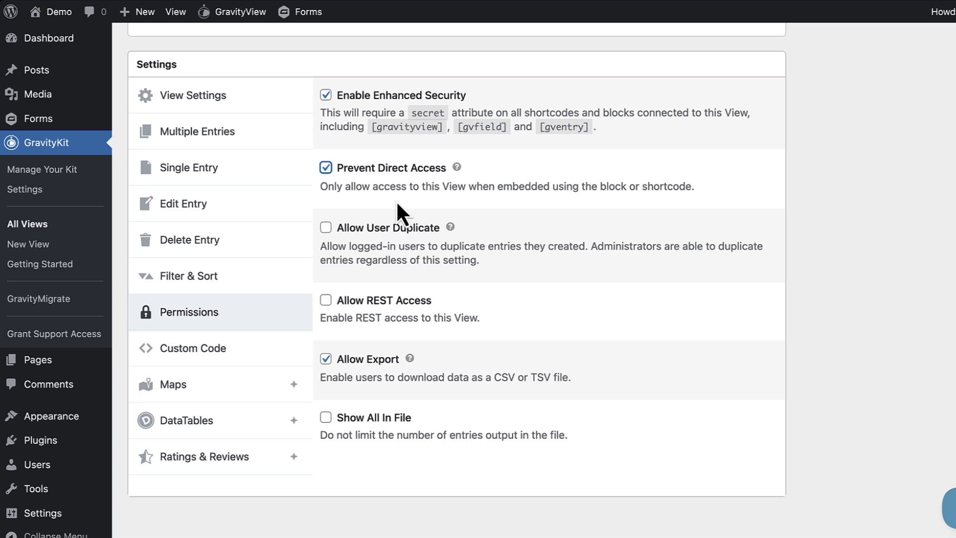
scroll(826, 288, up, 15)
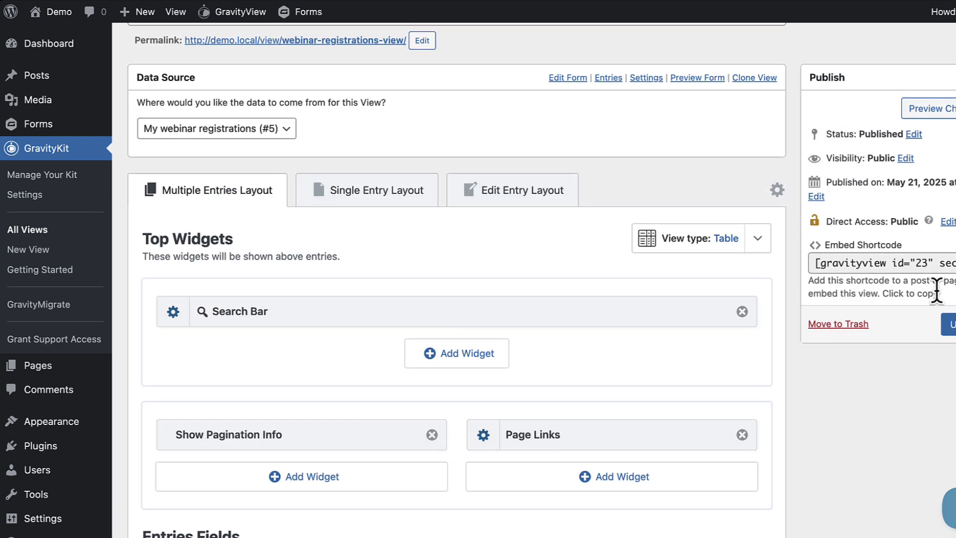
click(948, 324)
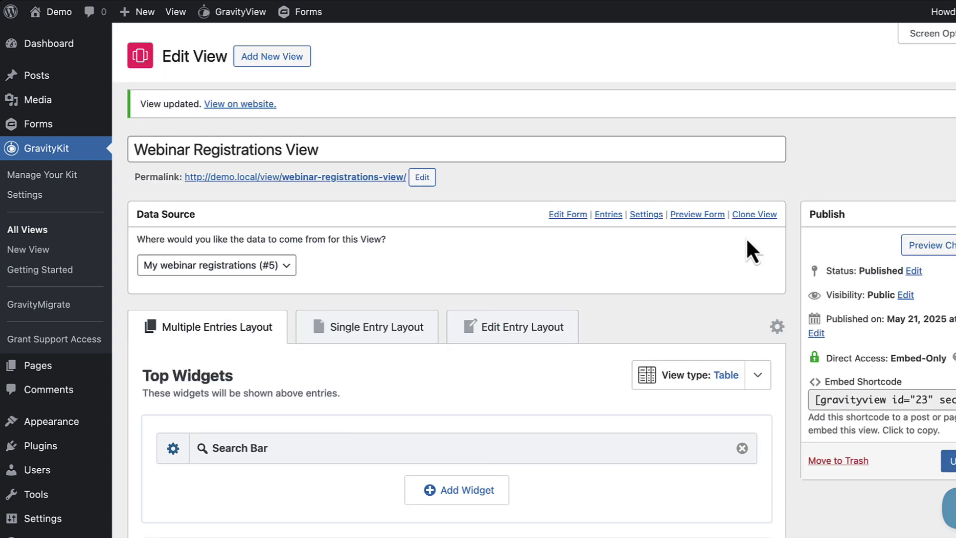
Step: Copy the View's embed shortcode and add a new page titled "My View"
scroll(745, 237, down, 2)
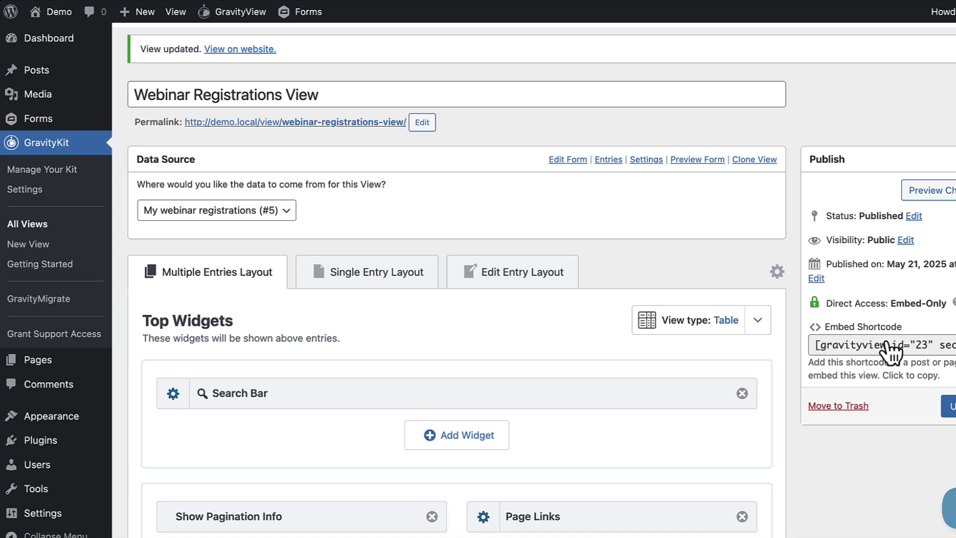
click(894, 348)
mouse_move(59, 361)
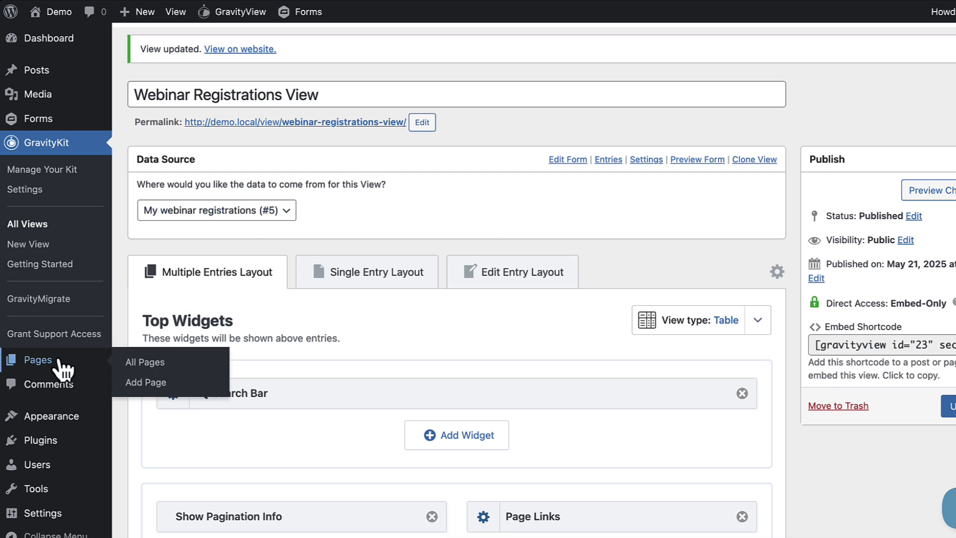
click(149, 382)
text(My View)
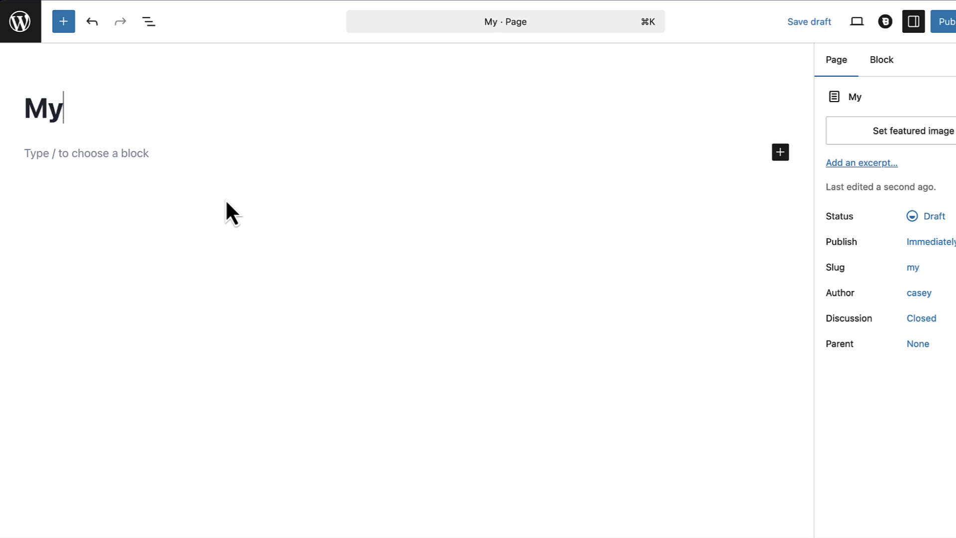
key(Return)
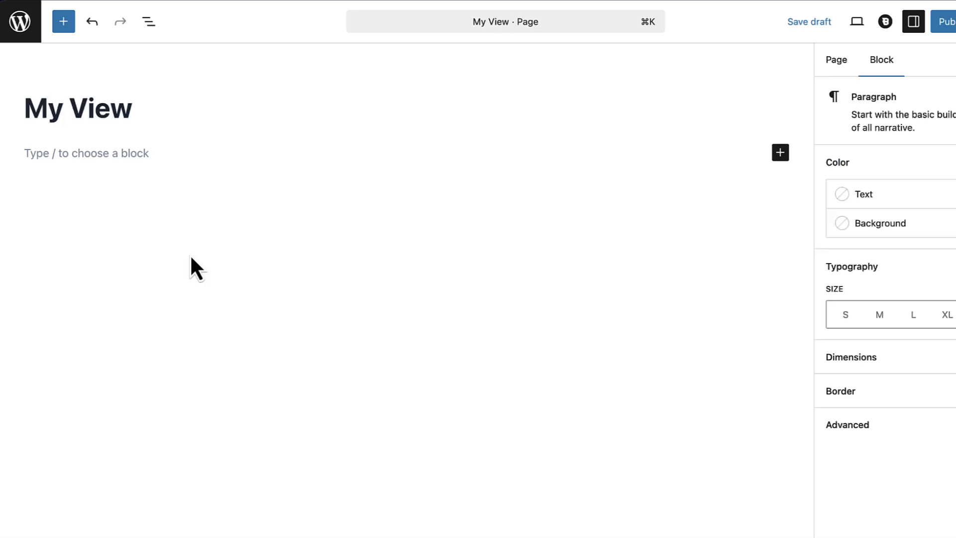
Step: Add a Shortcode block below the page title, paste the copied GravityView shortcode with its secret attribute, and save the draft
text(/short)
key(Return)
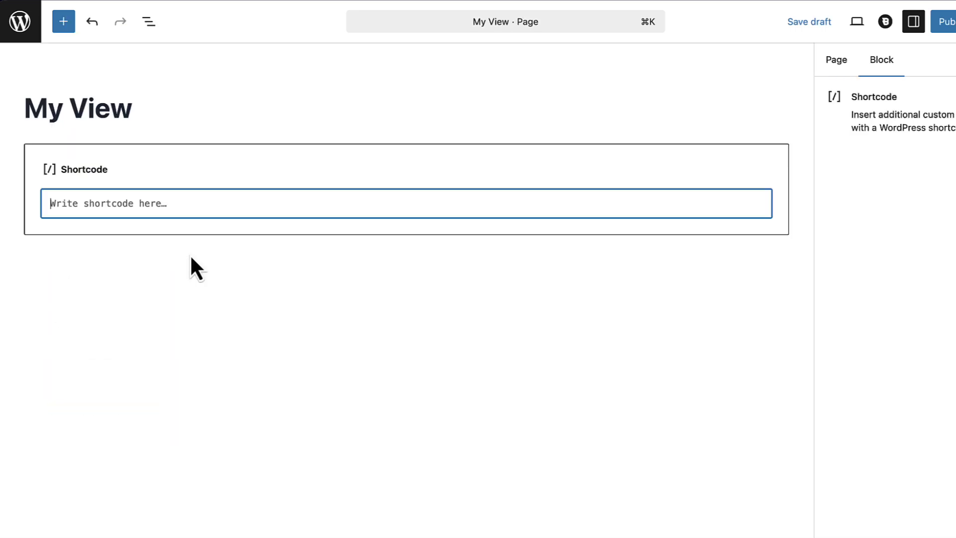
key(super+v)
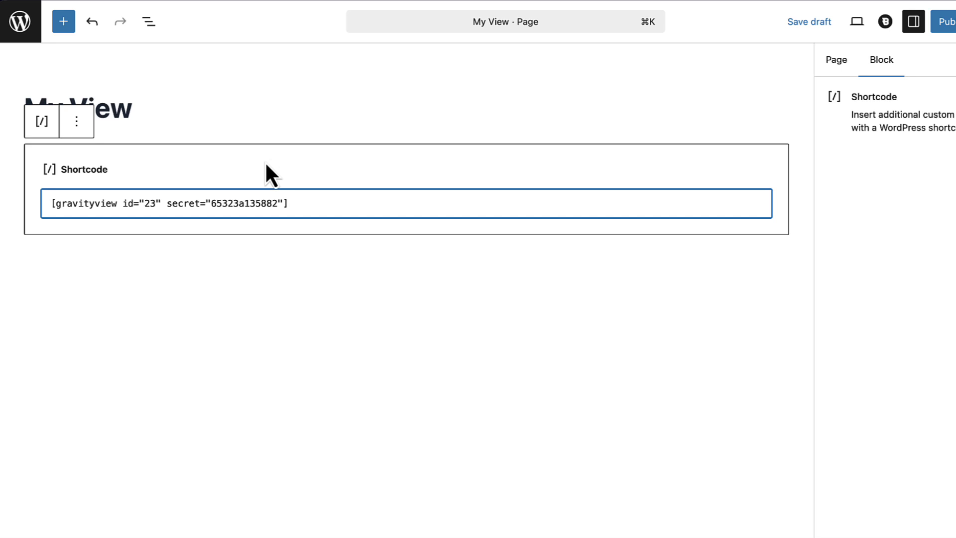
click(212, 161)
key(super+s)
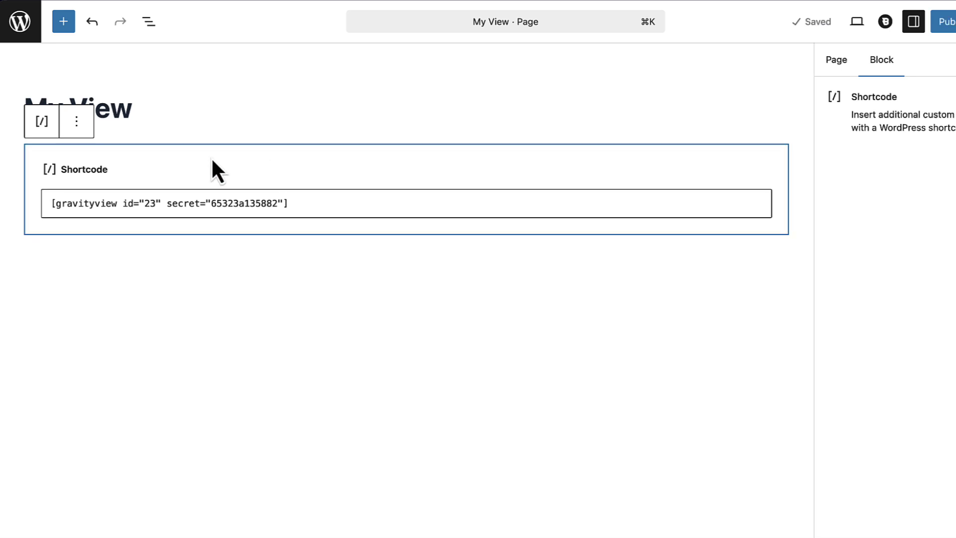
Step: Replace the Shortcode block with a GravityView View block
key(BackSpace)
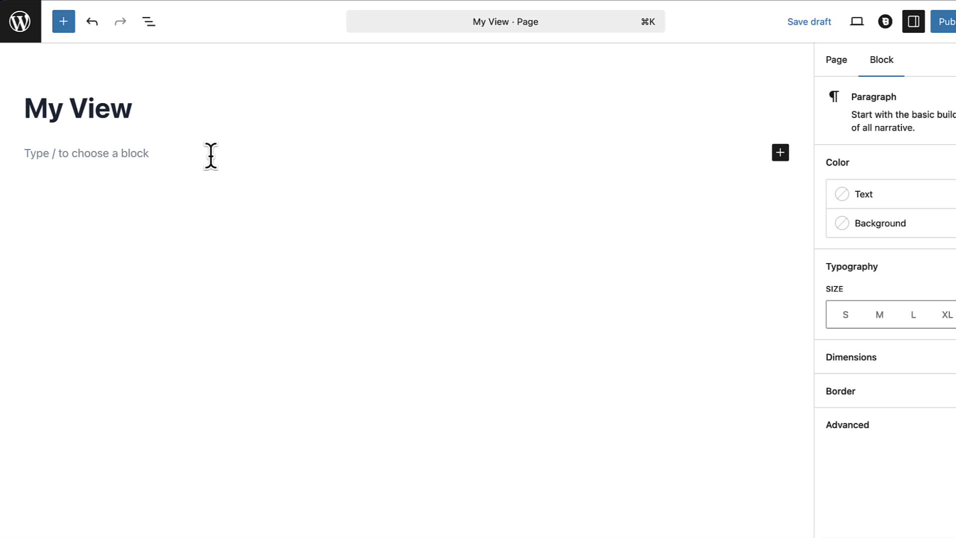
text(/g)
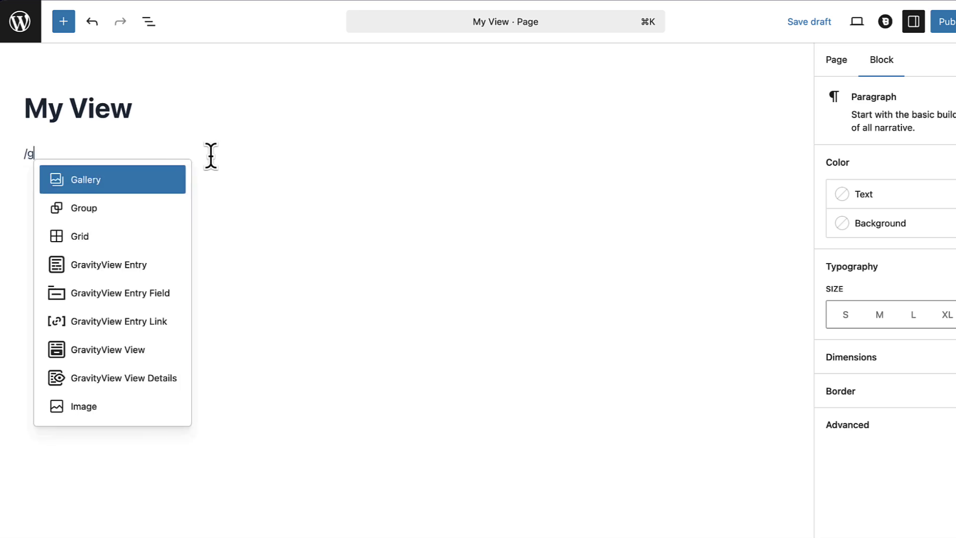
text(ravityview)
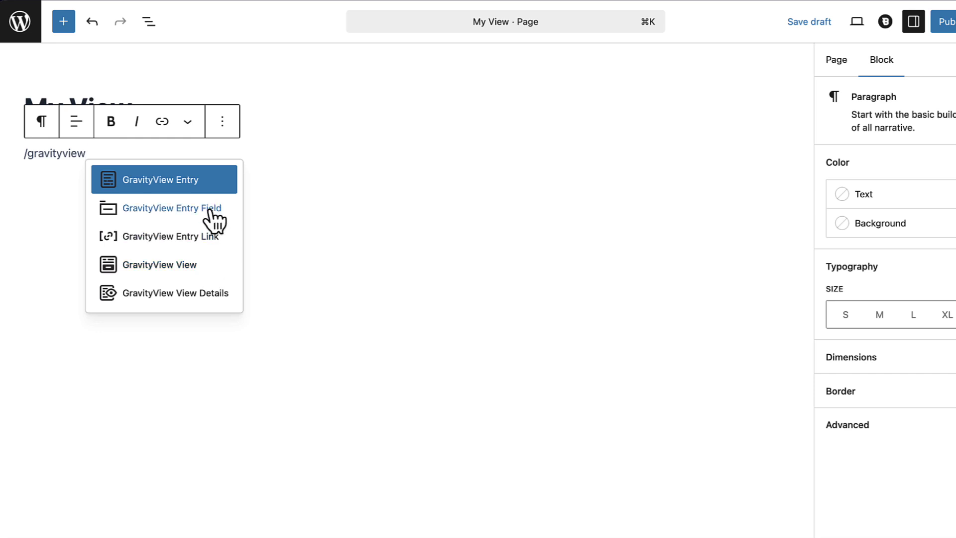
click(211, 277)
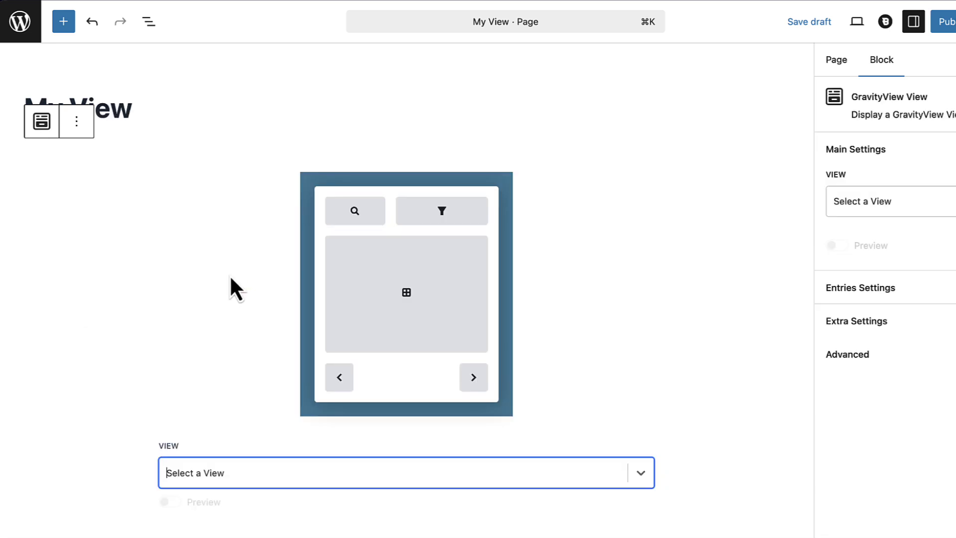
Step: Choose Webinar Registrations View (#23) as the block's View and expand its Entries Settings
scroll(229, 274, down, 5)
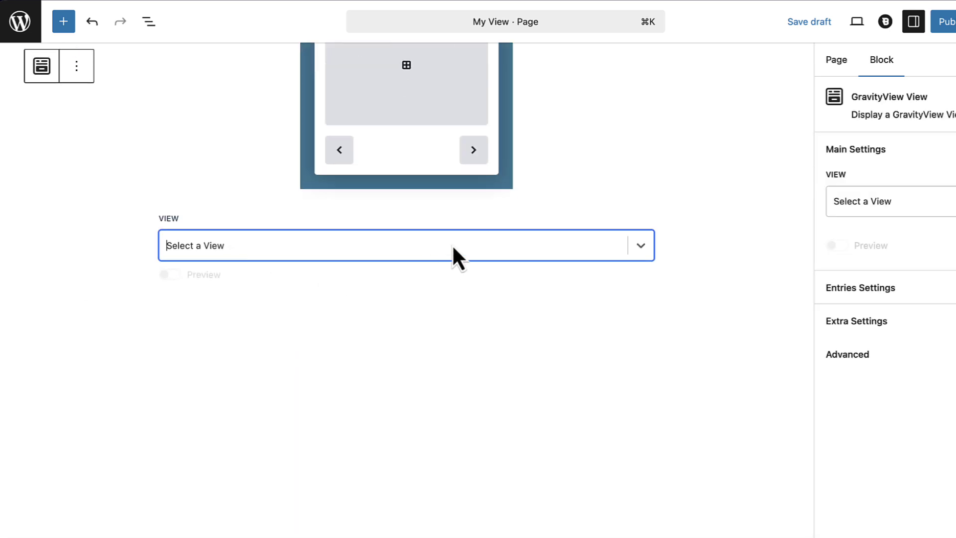
click(321, 247)
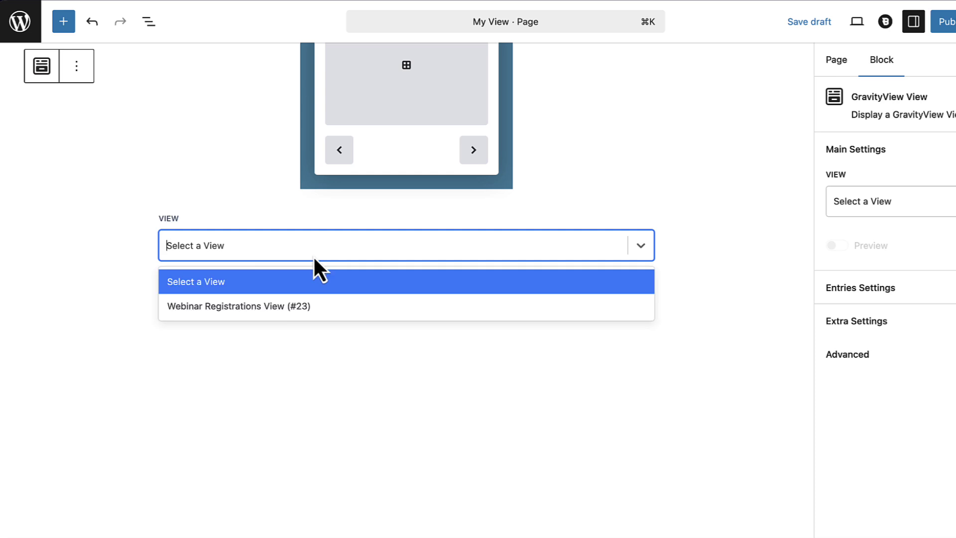
click(333, 306)
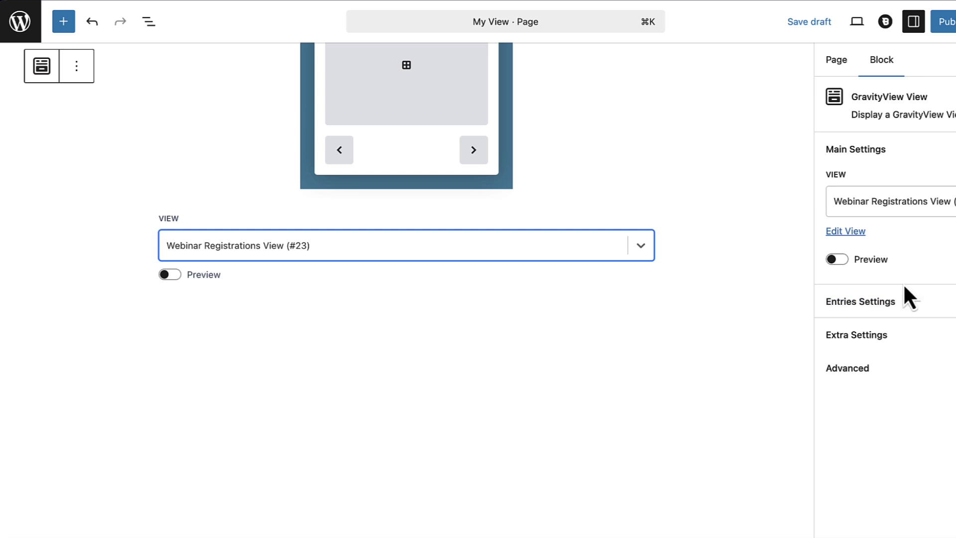
click(923, 305)
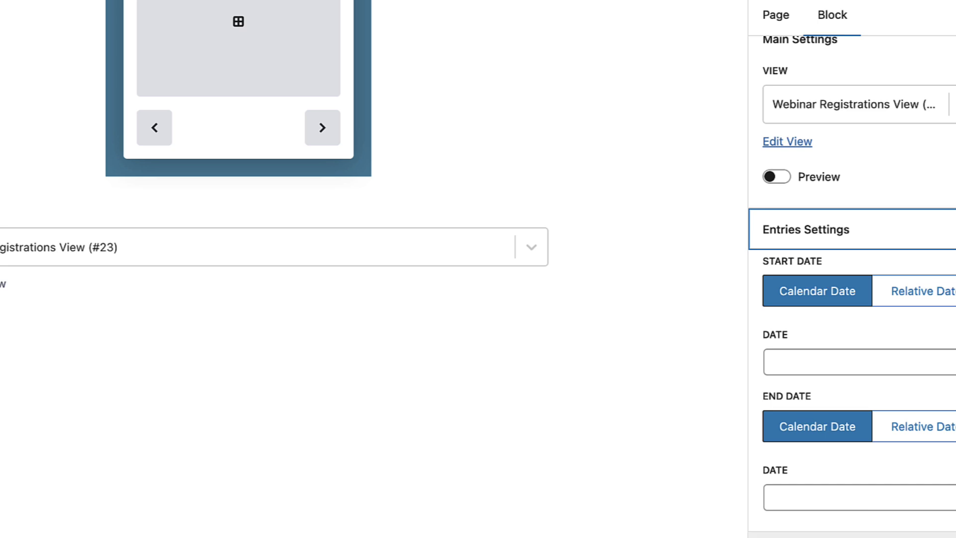
Step: Review the View block's date, page size, sorting and search settings, and turn on its preview
scroll(869, 510, down, 7)
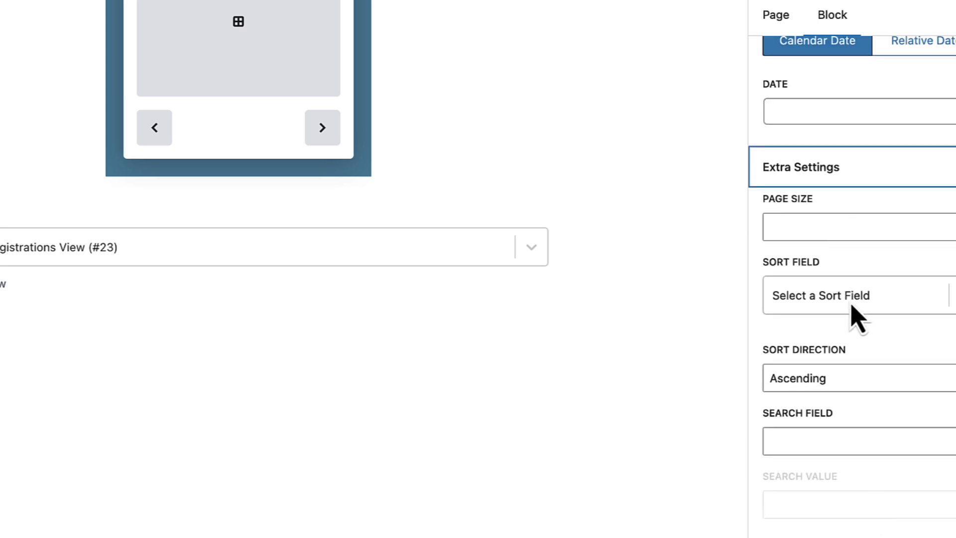
scroll(851, 314, down, 7)
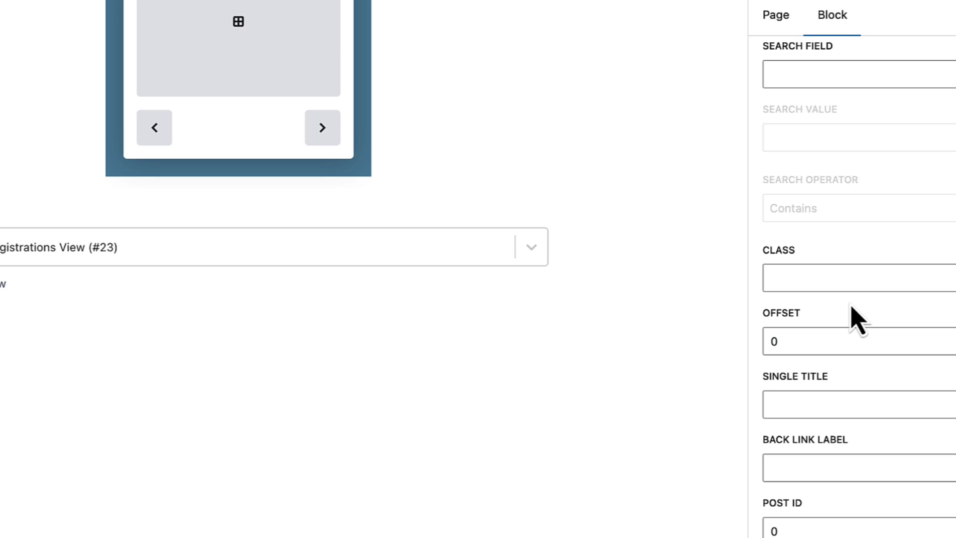
scroll(852, 308, up, 15)
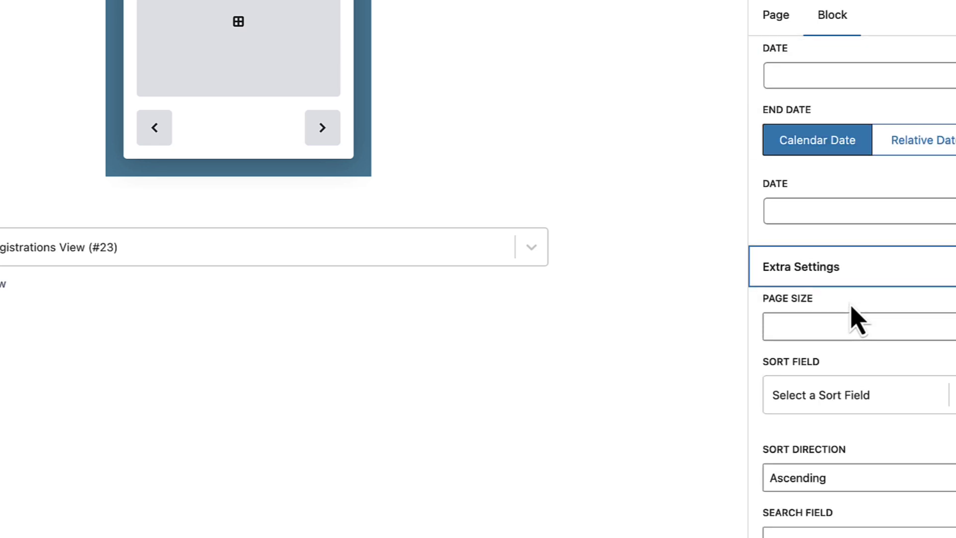
scroll(857, 319, up, 4)
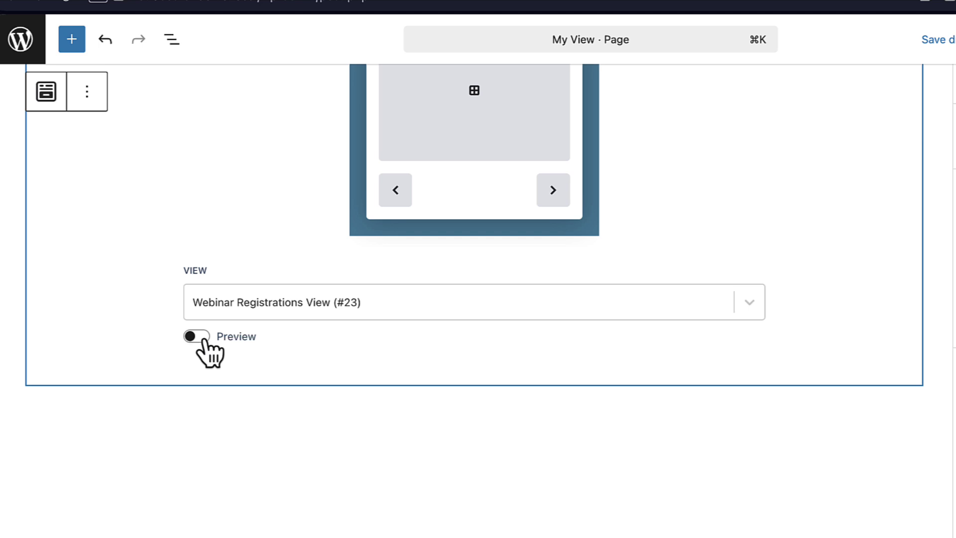
click(205, 339)
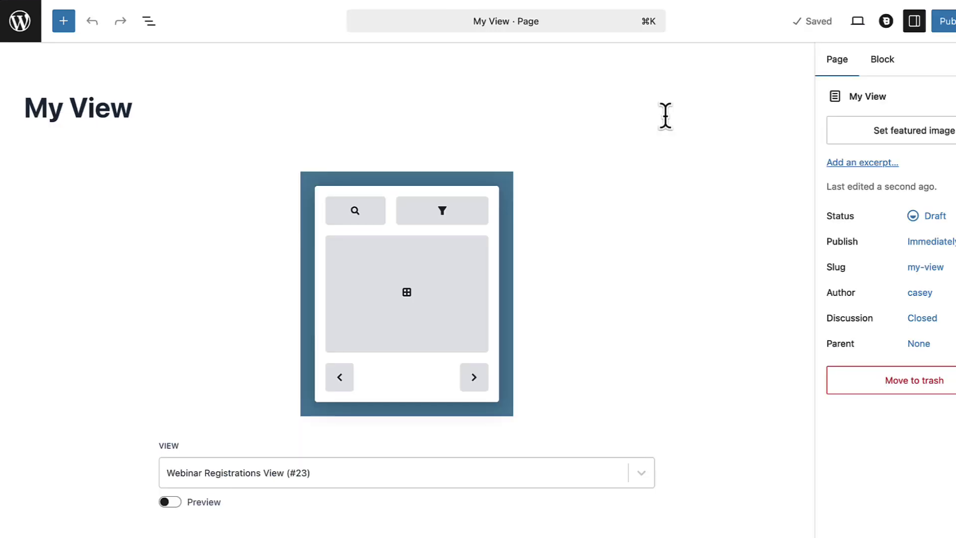
Step: Publish the My View page and check its search form and entries table on the live site
click(948, 23)
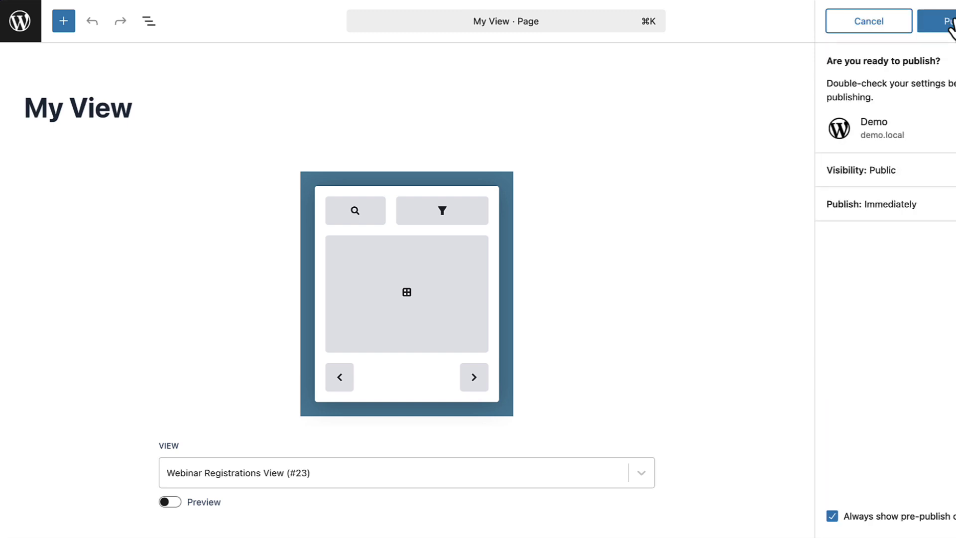
click(951, 23)
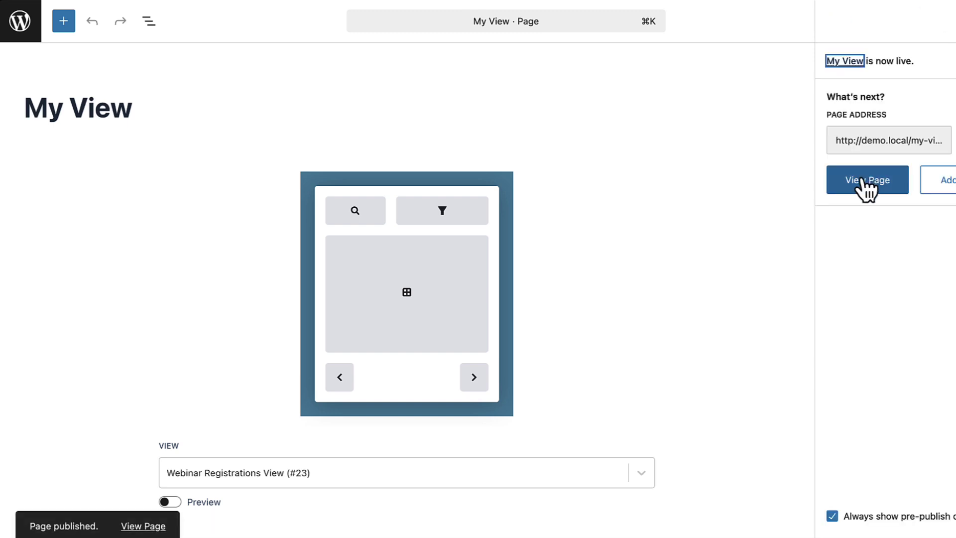
click(863, 182)
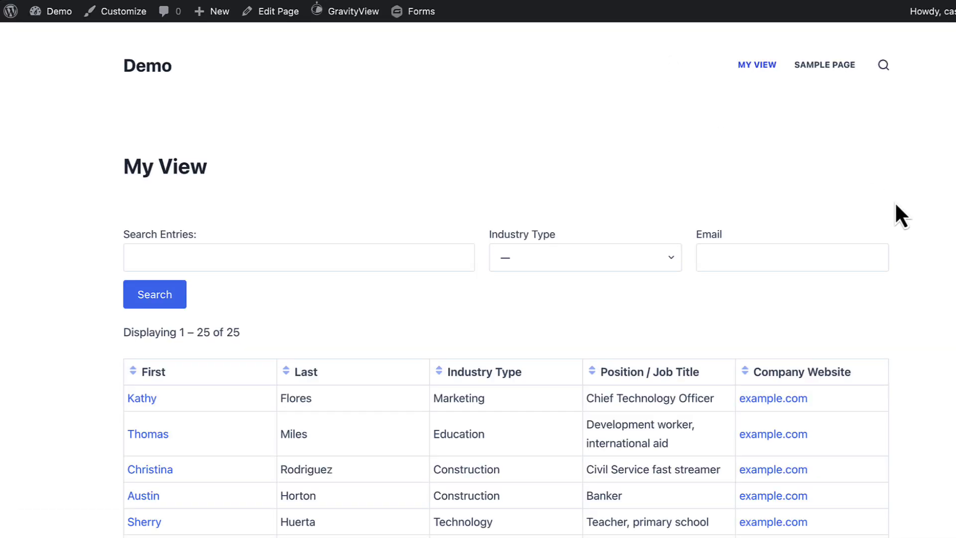
scroll(895, 204, down, 7)
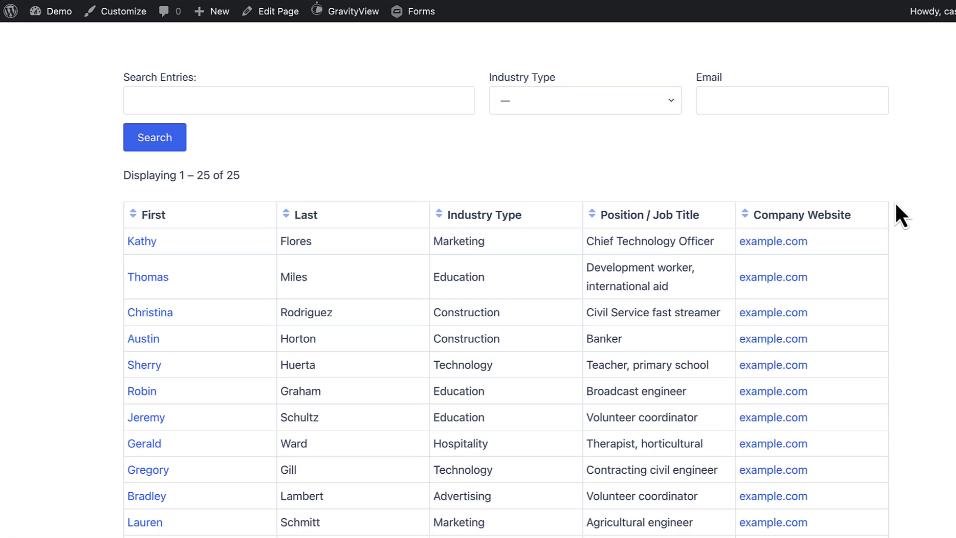
scroll(895, 204, down, 4)
scroll(896, 204, up, 11)
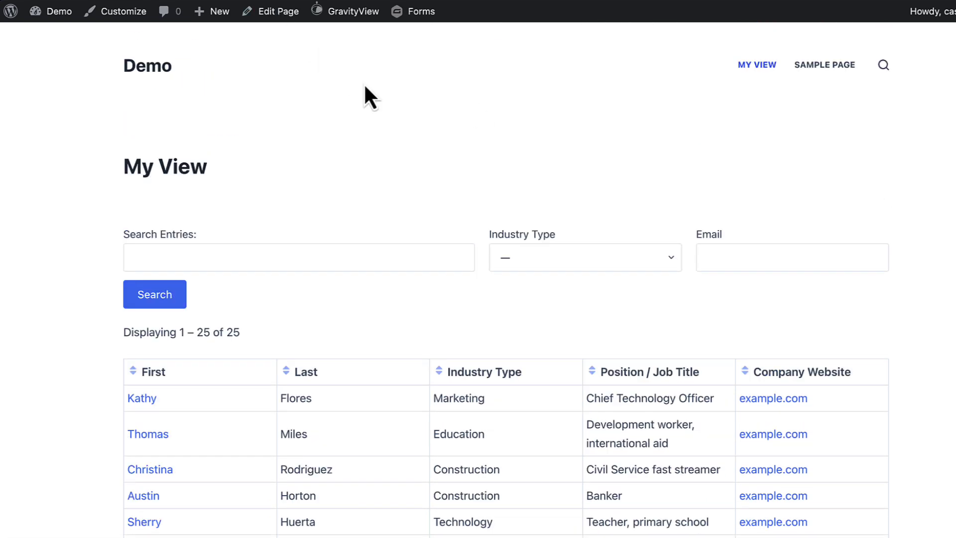
key(super+w)
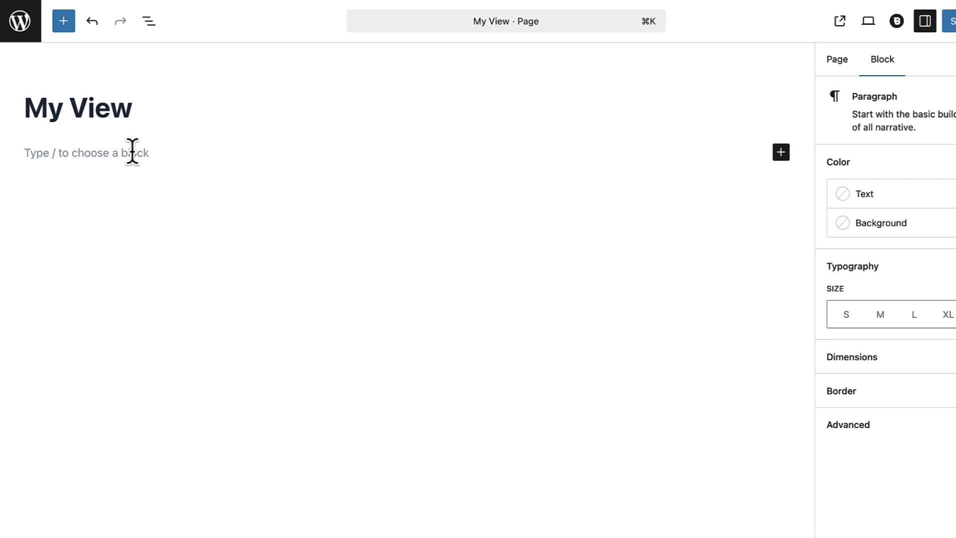
Step: Insert a GravityView Entry block below the page title and choose Webinar Registrations View (#23) as its View
text(/gravity)
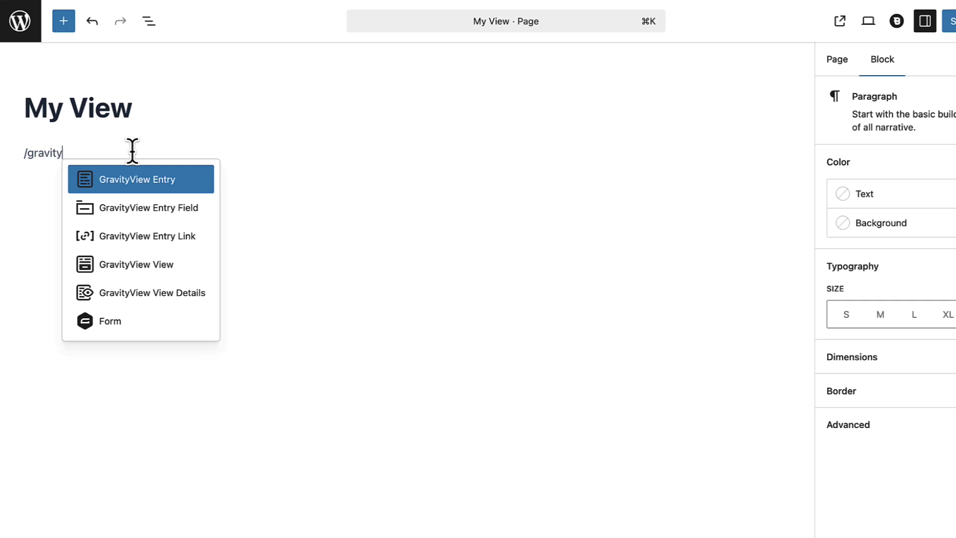
text(view)
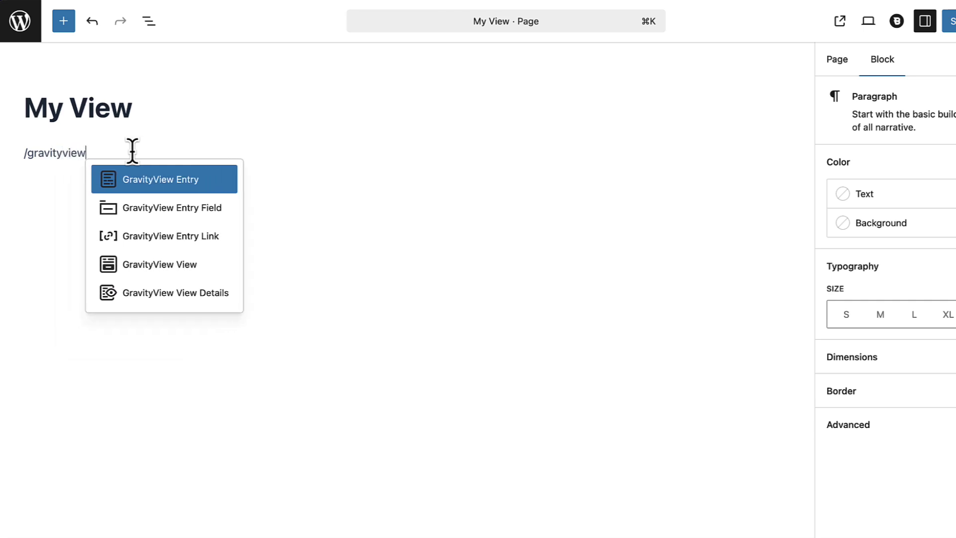
click(170, 186)
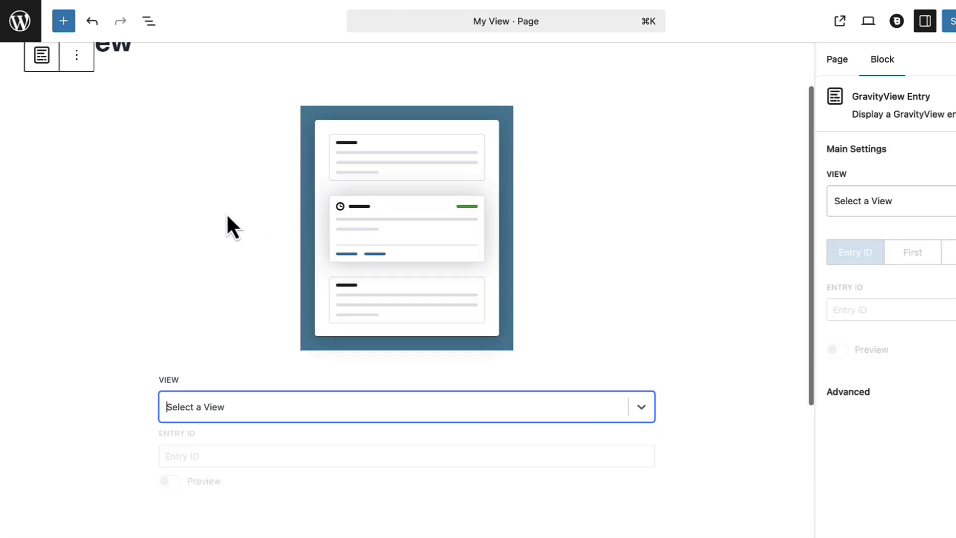
scroll(226, 213, down, 2)
click(358, 311)
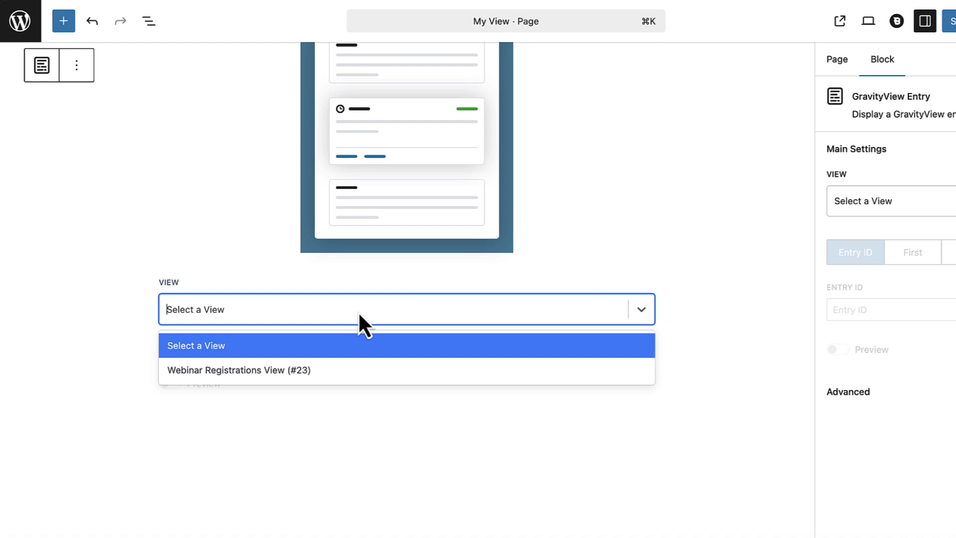
click(304, 370)
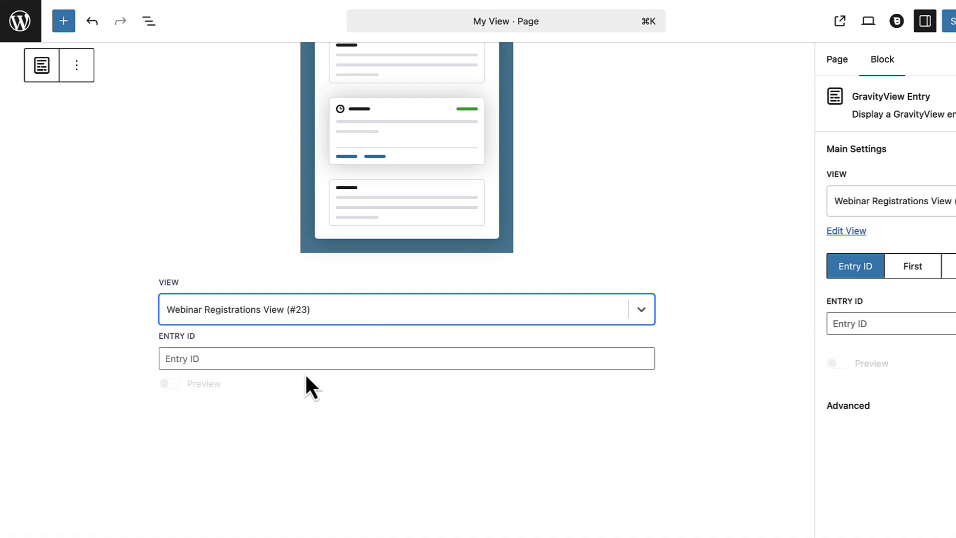
Step: Set the Entry block's Entry ID to 2 and turn on its preview
click(232, 358)
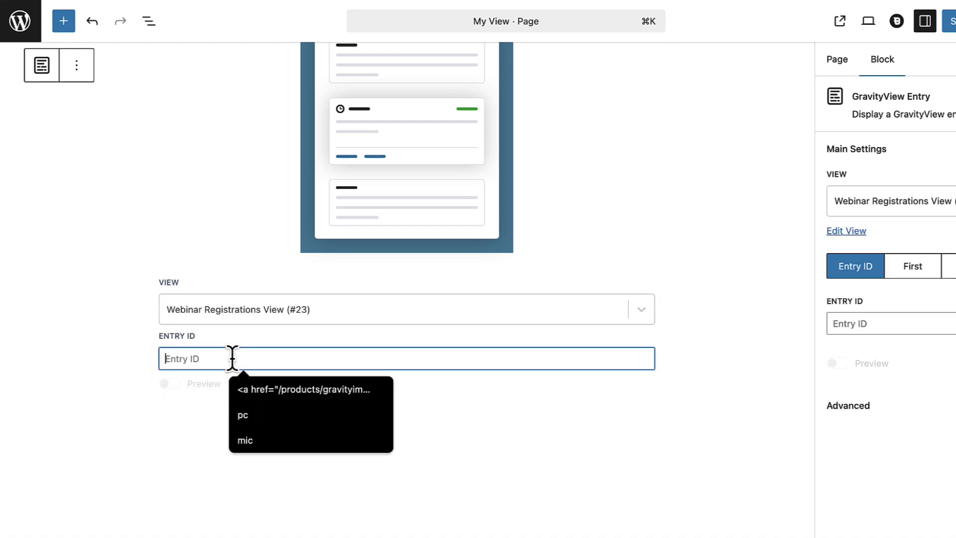
text(2)
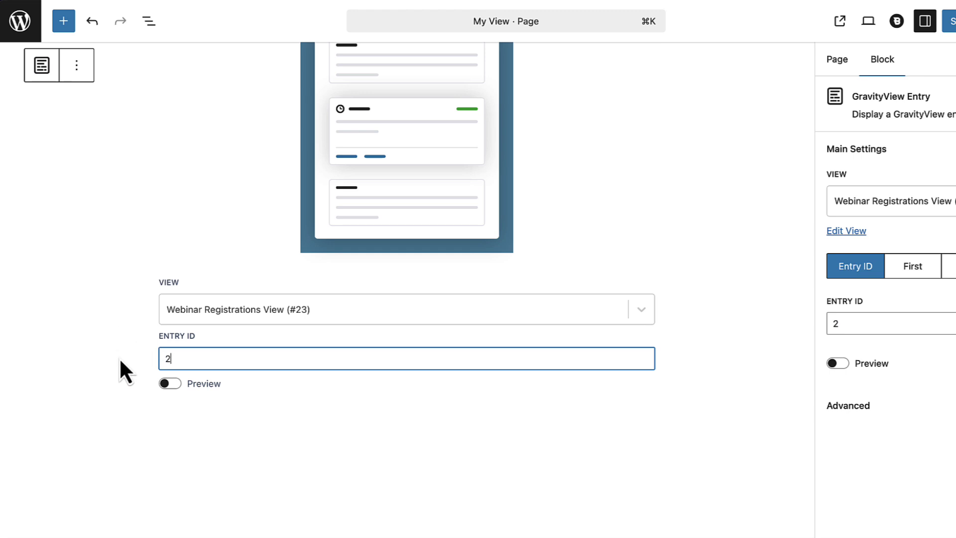
click(175, 385)
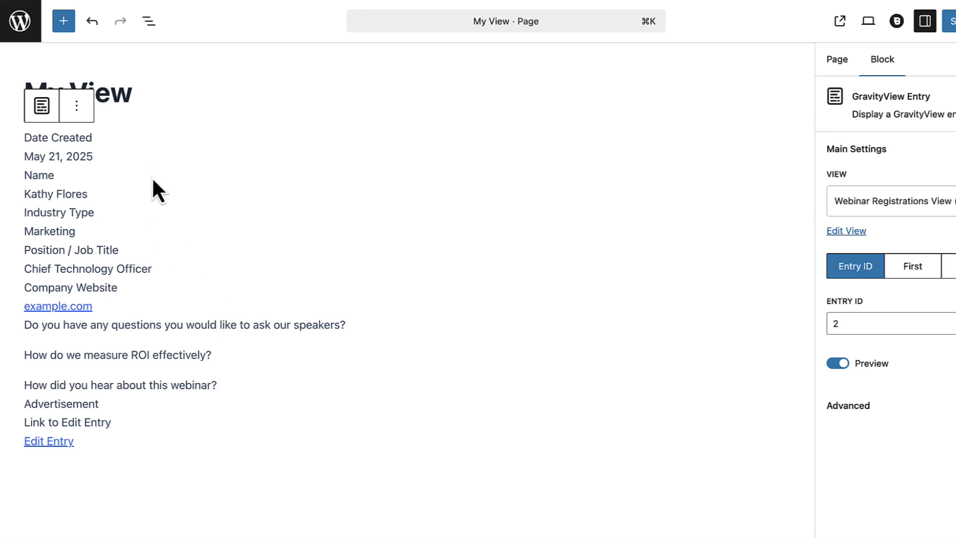
Step: Replace the Entry block with a GravityView Entry Link block that uses Webinar Registrations View (#23)
key(Delete)
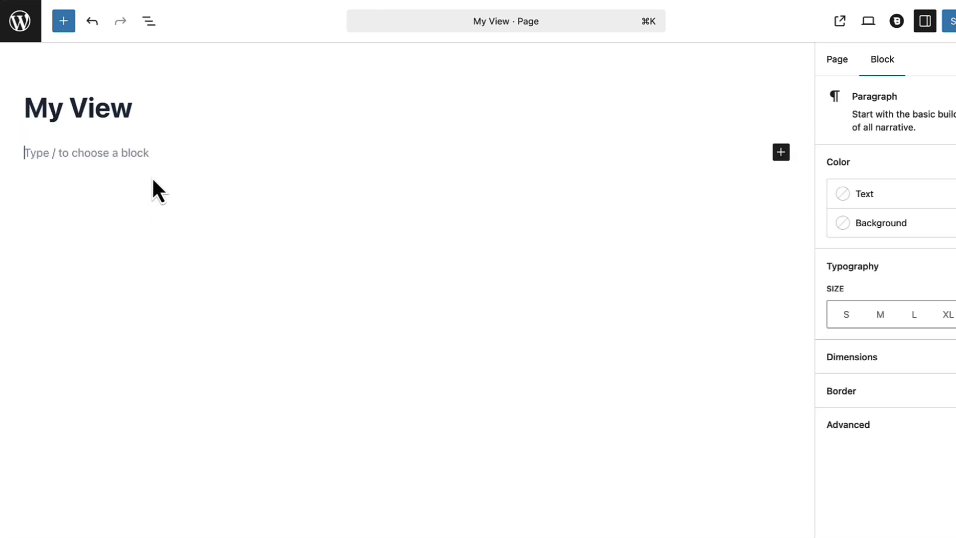
text(/gravityview)
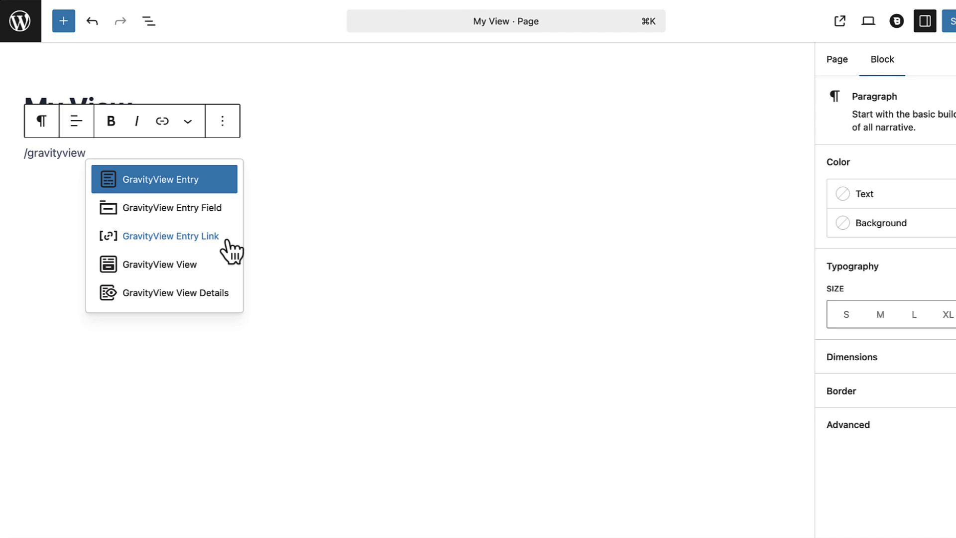
click(205, 239)
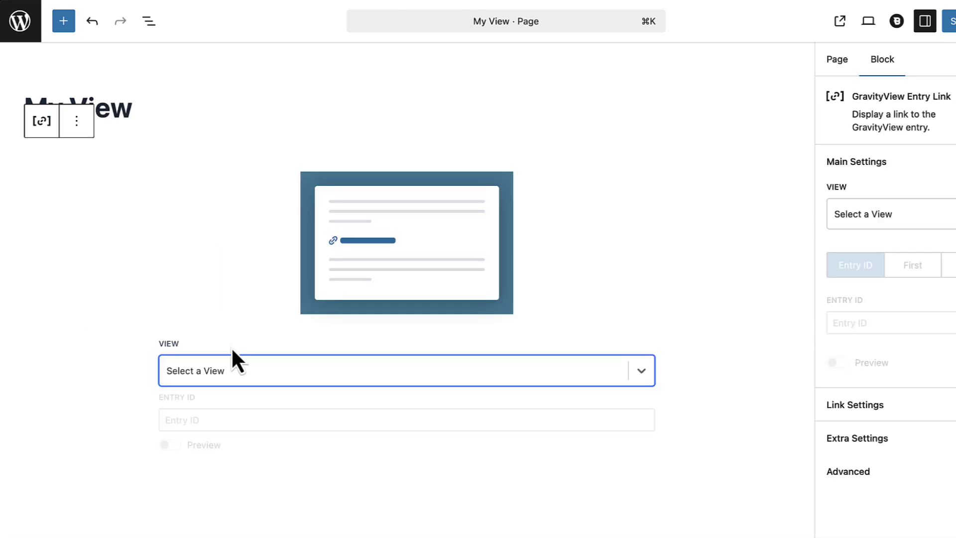
click(240, 369)
click(263, 431)
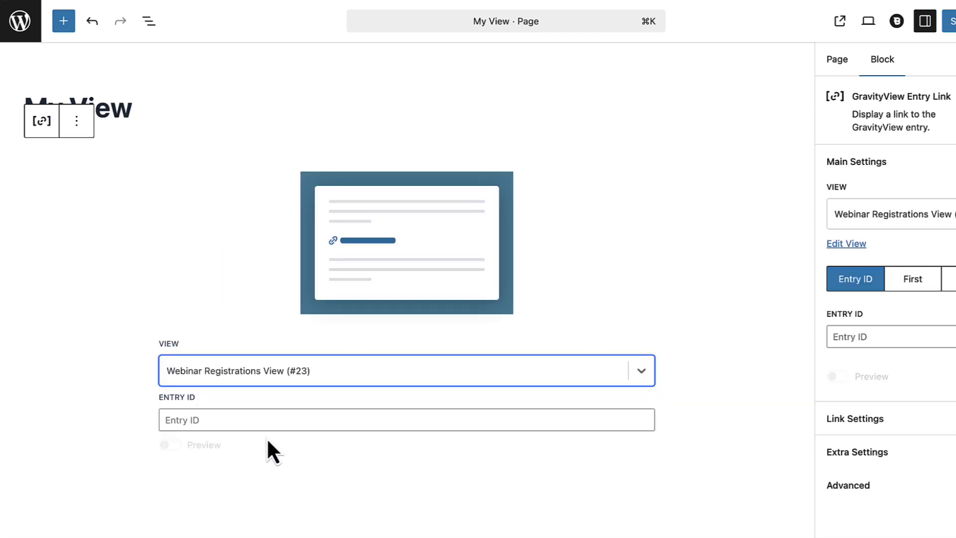
Step: Set the Entry Link block's Entry ID to 2 and turn on its preview
scroll(264, 432, down, 2)
click(214, 314)
text(2)
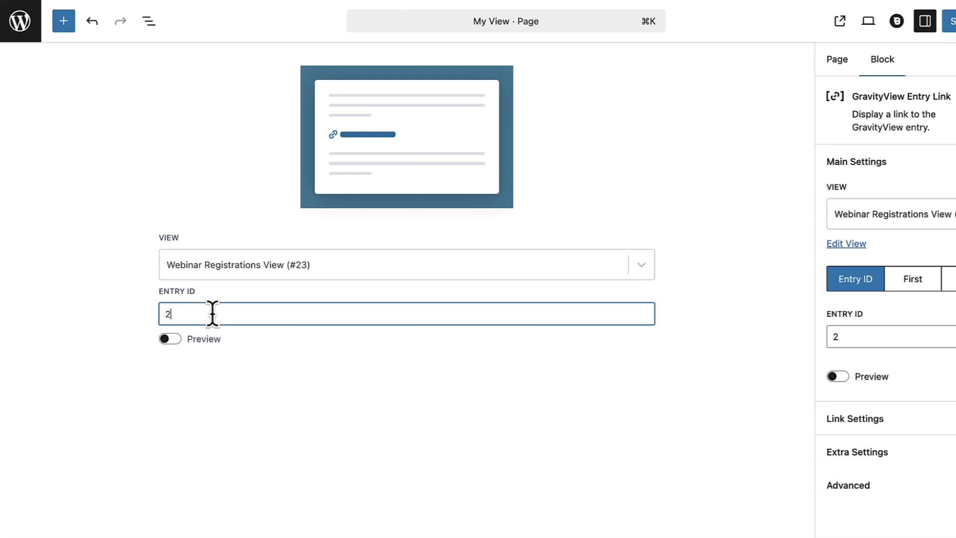
click(209, 390)
click(177, 338)
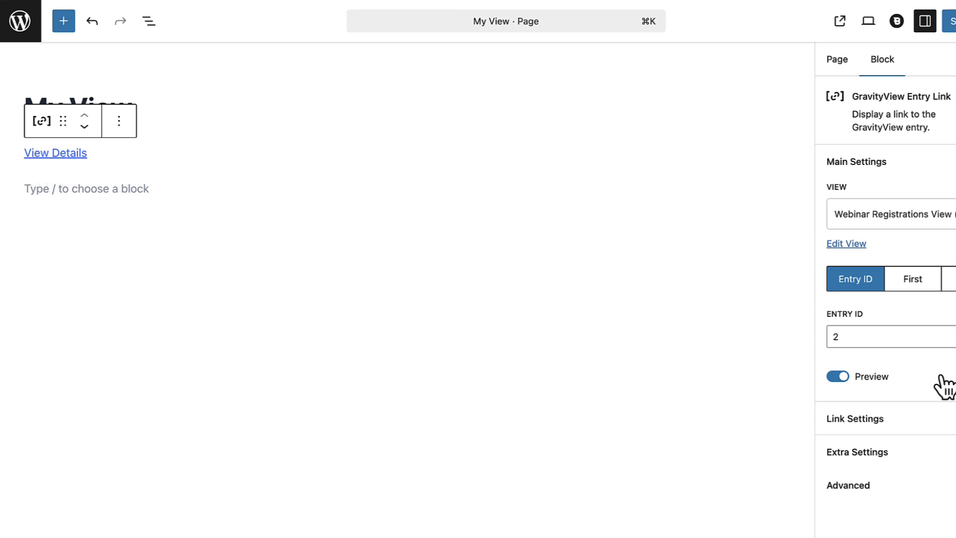
Step: Expand the Entry Link block's Link Settings and view the available Link Action options
click(936, 425)
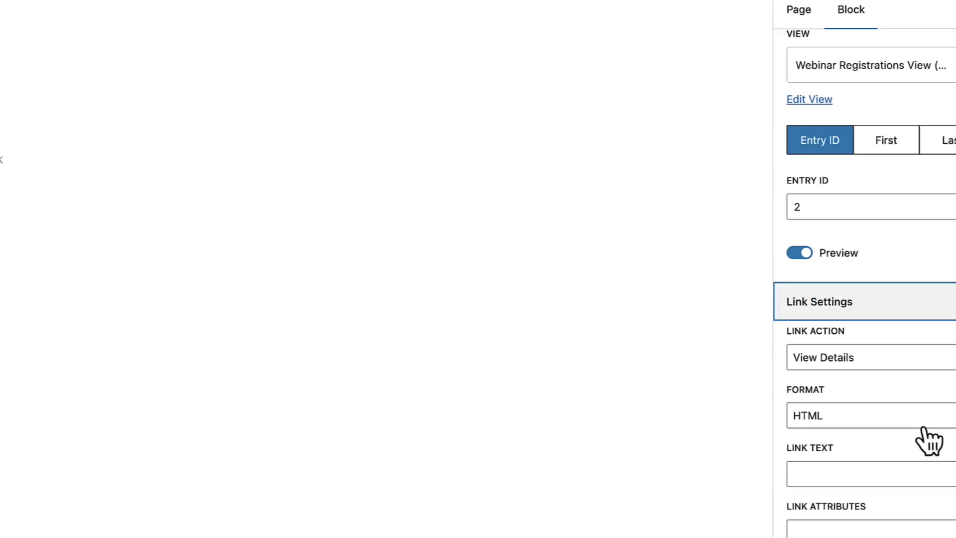
scroll(914, 438, down, 3)
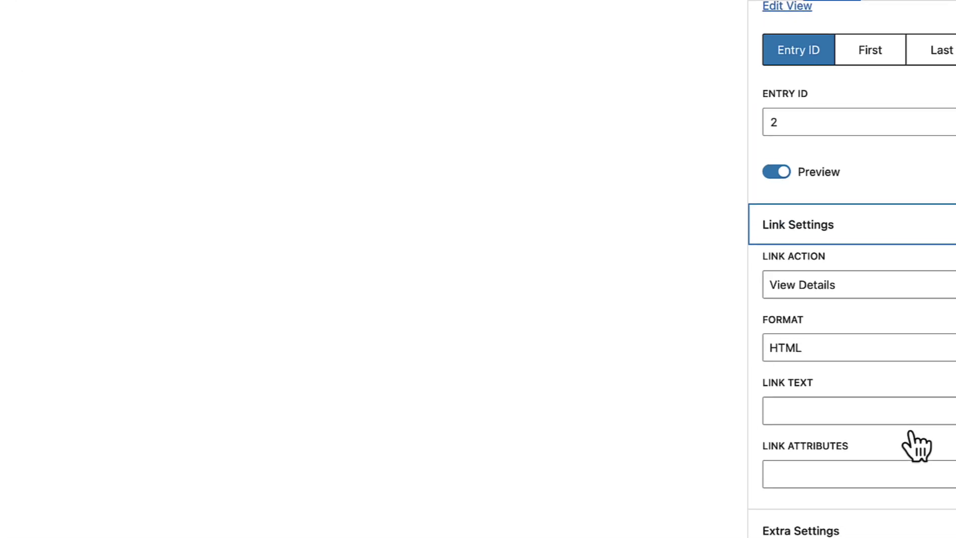
click(899, 282)
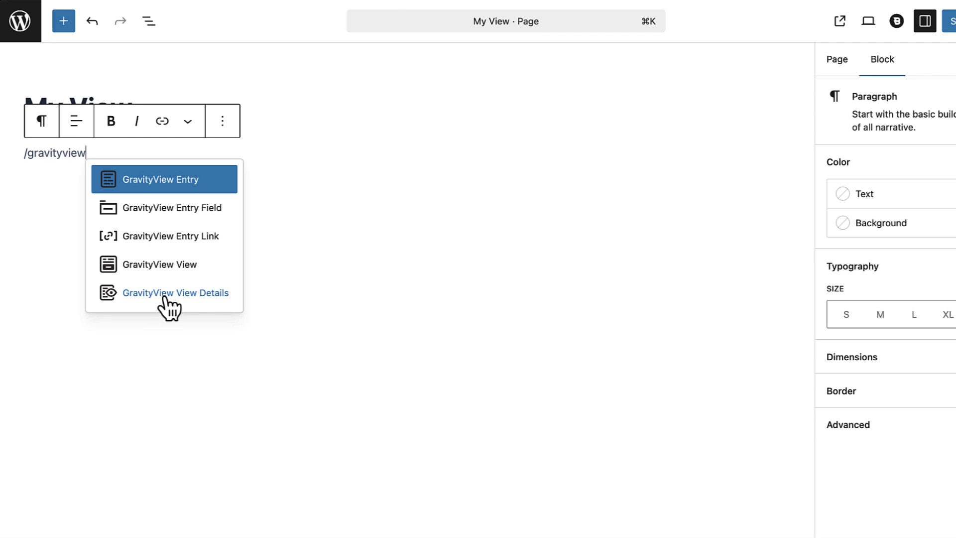
Step: Insert a GravityView View Details block and choose Webinar Registrations View (#23) as its View
click(188, 293)
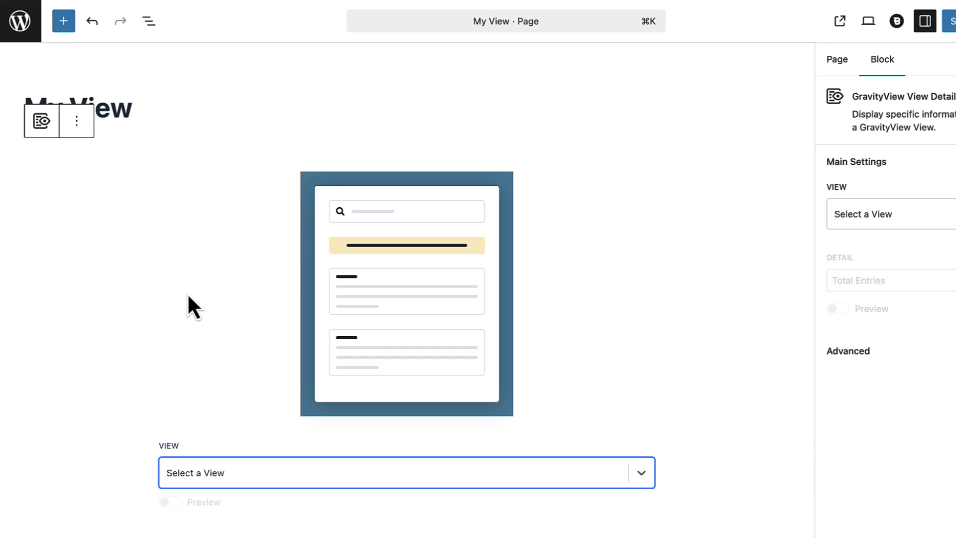
scroll(188, 296, down, 3)
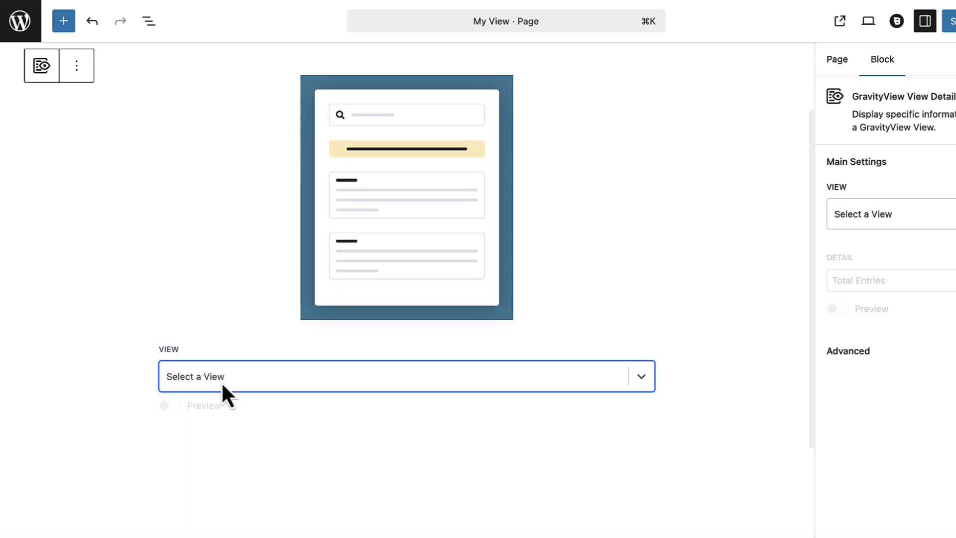
click(237, 377)
click(253, 438)
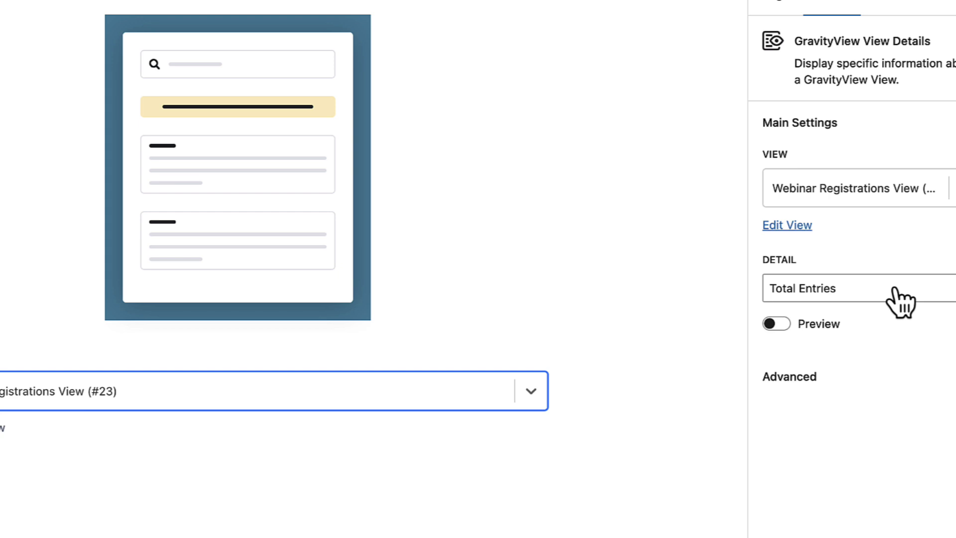
Step: Preview the View Details block with Detail set to Page Size, and switch Detail to First Entry
click(894, 290)
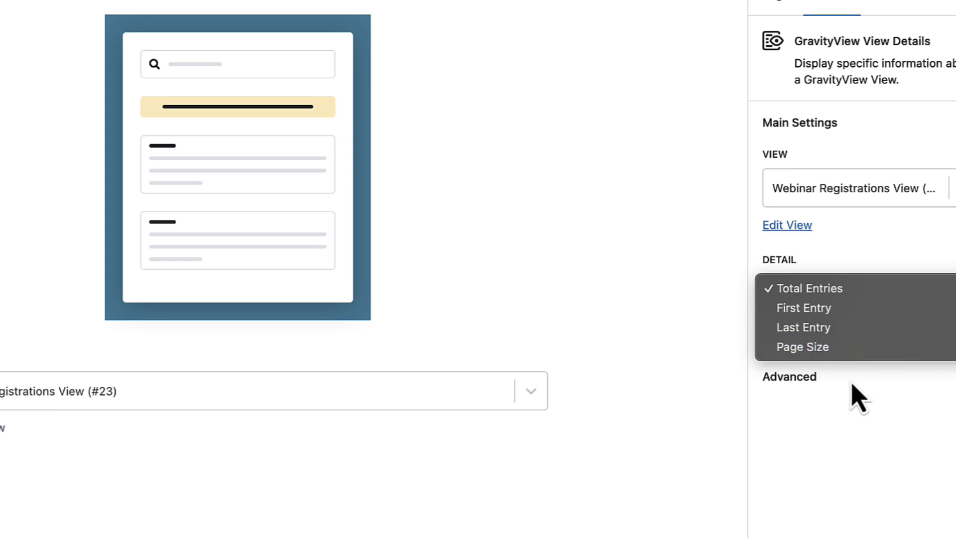
click(837, 346)
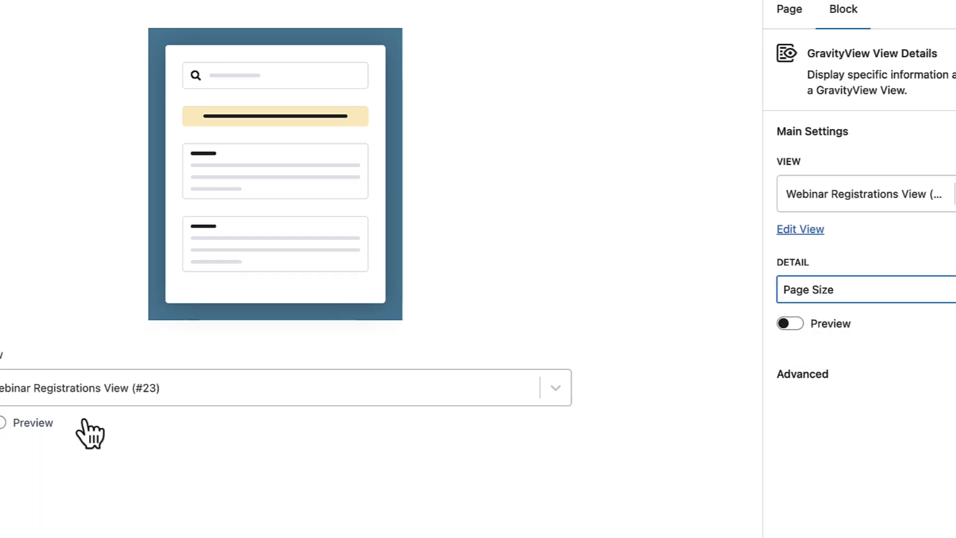
click(2, 423)
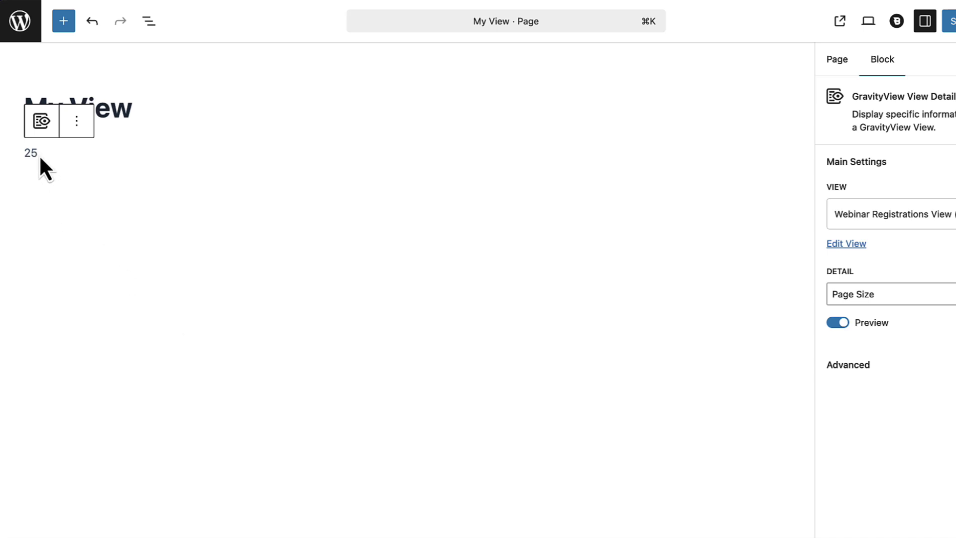
click(907, 298)
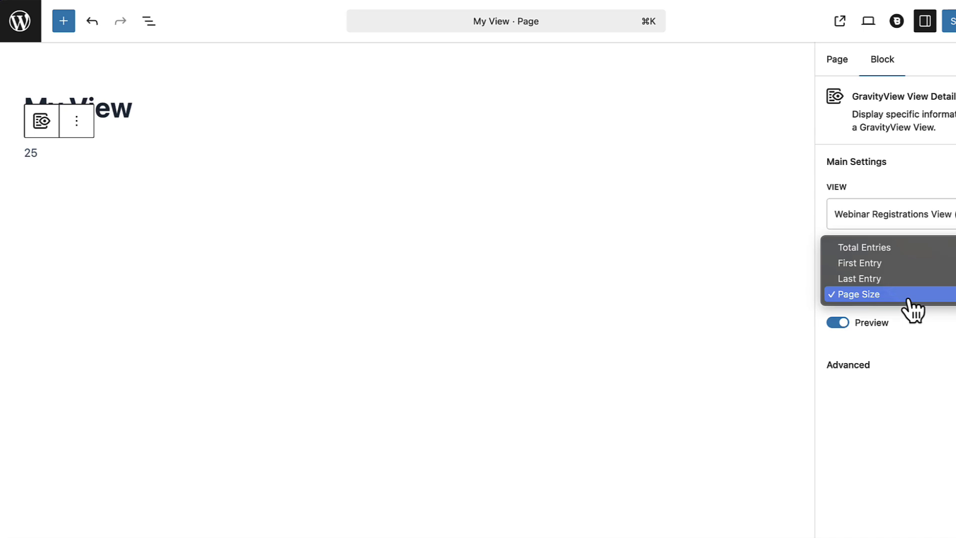
click(892, 269)
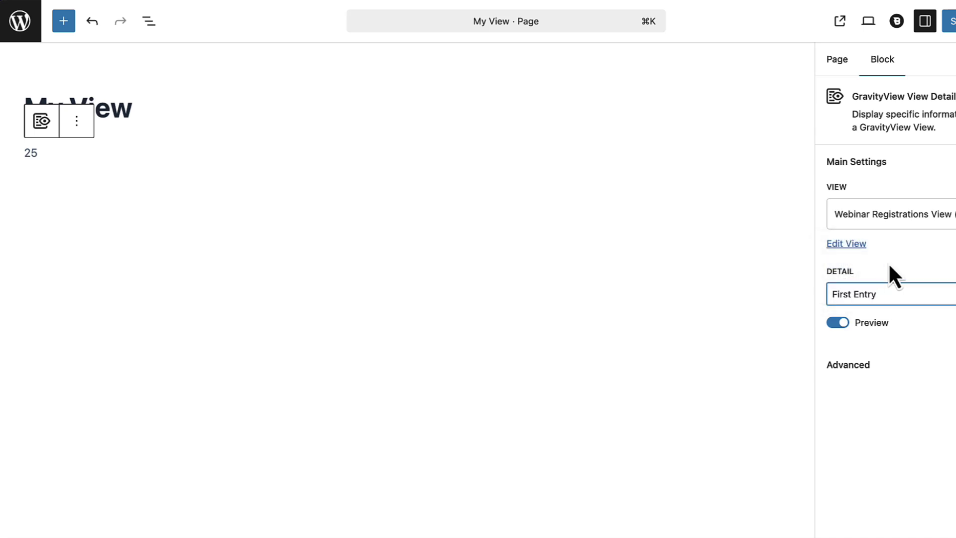